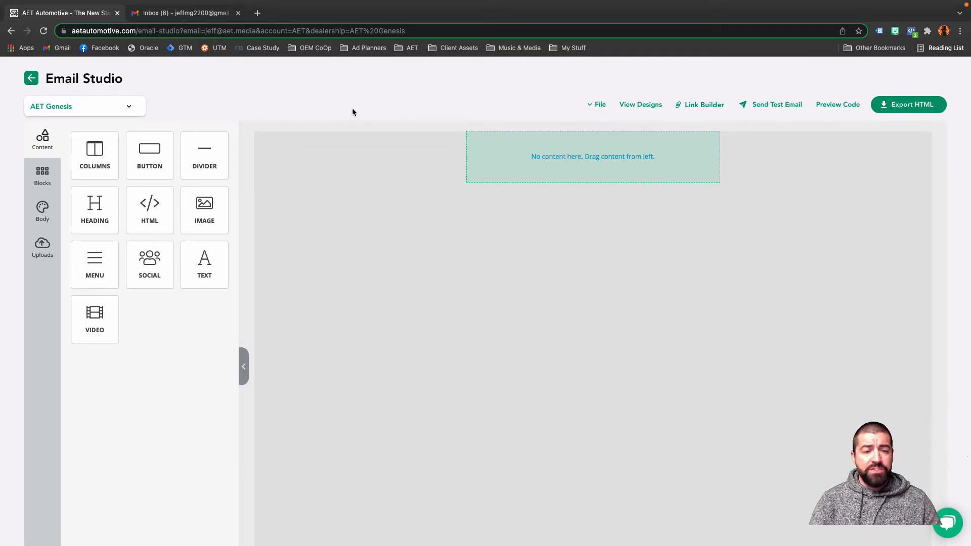
Choose the AET Genesis account and load its saved email design "Genesis - Aug21 - GV80 - V2".
left_click(112, 107)
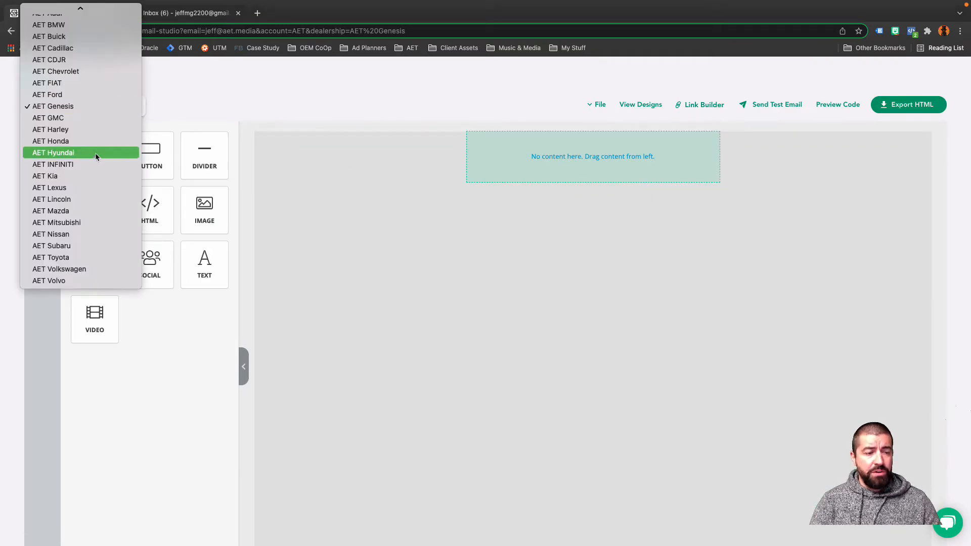
left_click(98, 108)
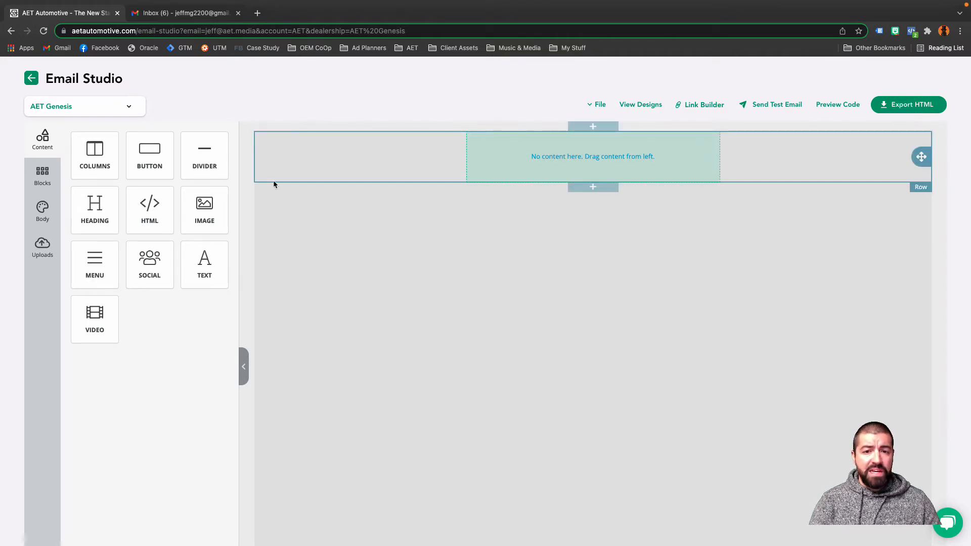
left_click(631, 105)
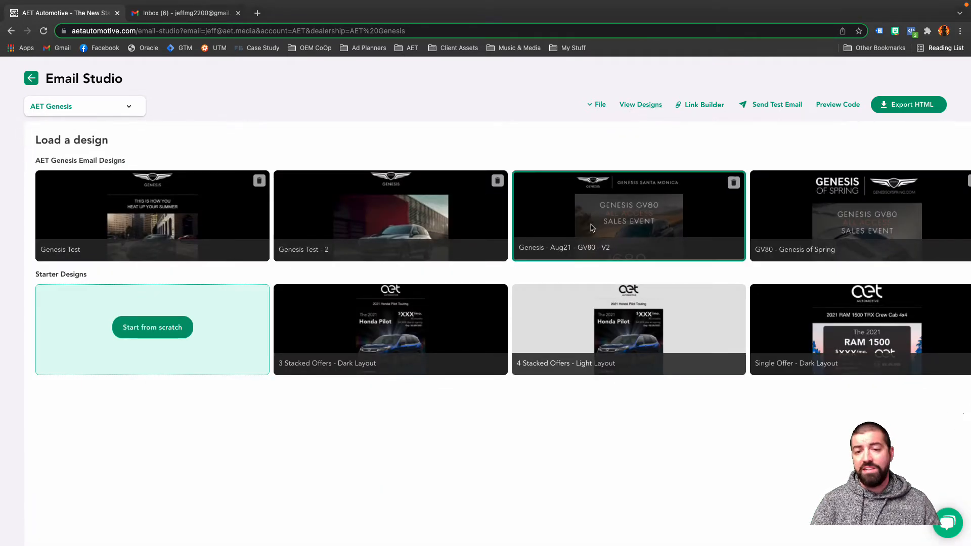
left_click(545, 216)
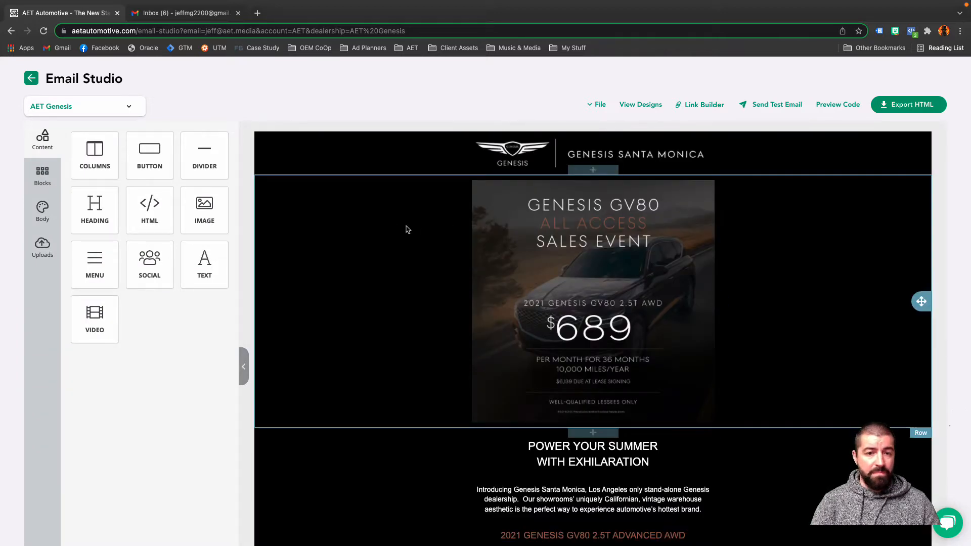
scroll(394, 227, "down", 3)
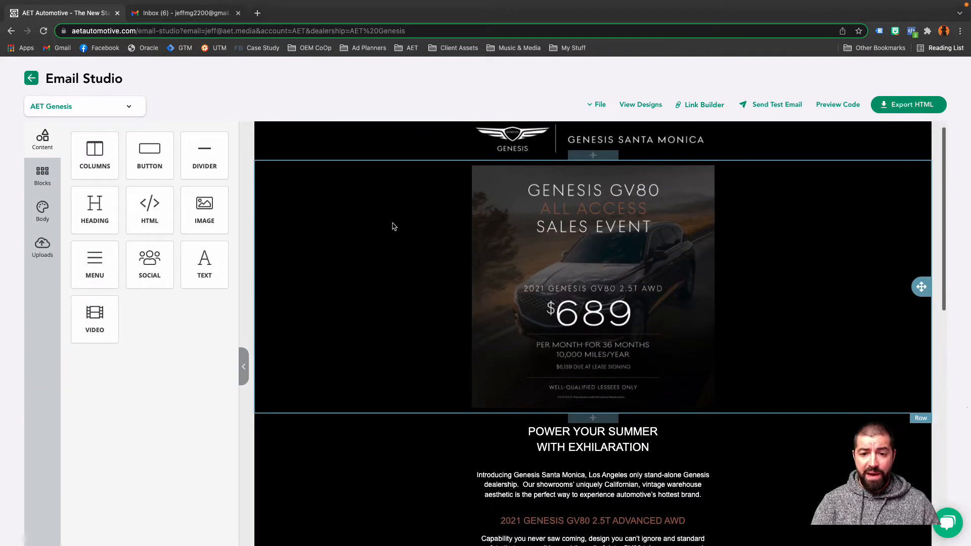
scroll(394, 227, "down", 1)
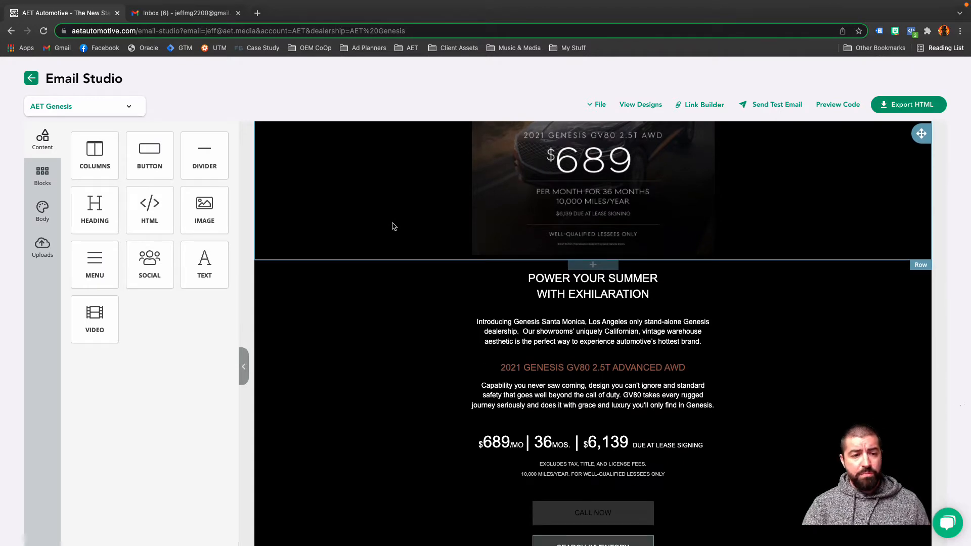
Replace the sales event image in the email's main row with the uploaded 2021 Genesis GV80 2.5T AWD offer image.
left_click(43, 248)
mouse_move(130, 223)
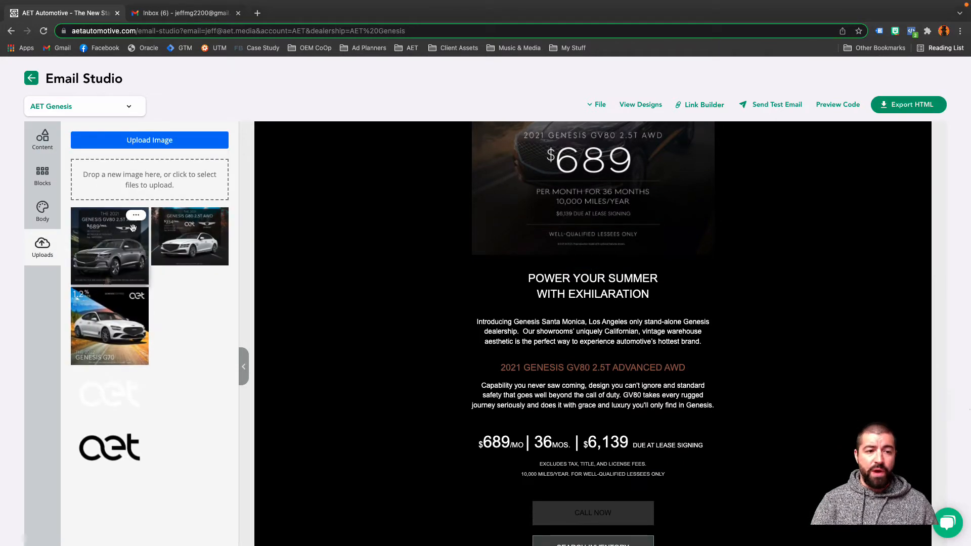
left_click_drag(130, 223, 486, 228)
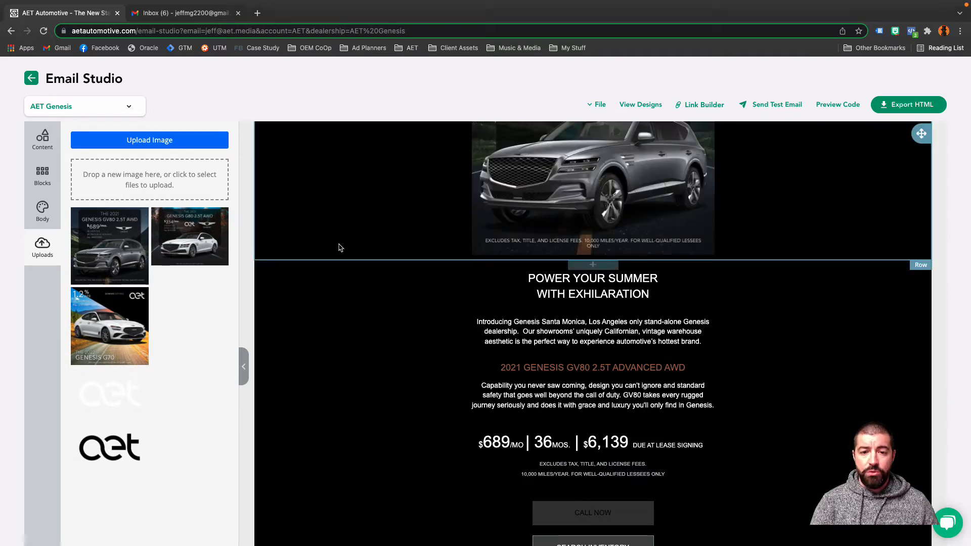
scroll(364, 196, "up", 4)
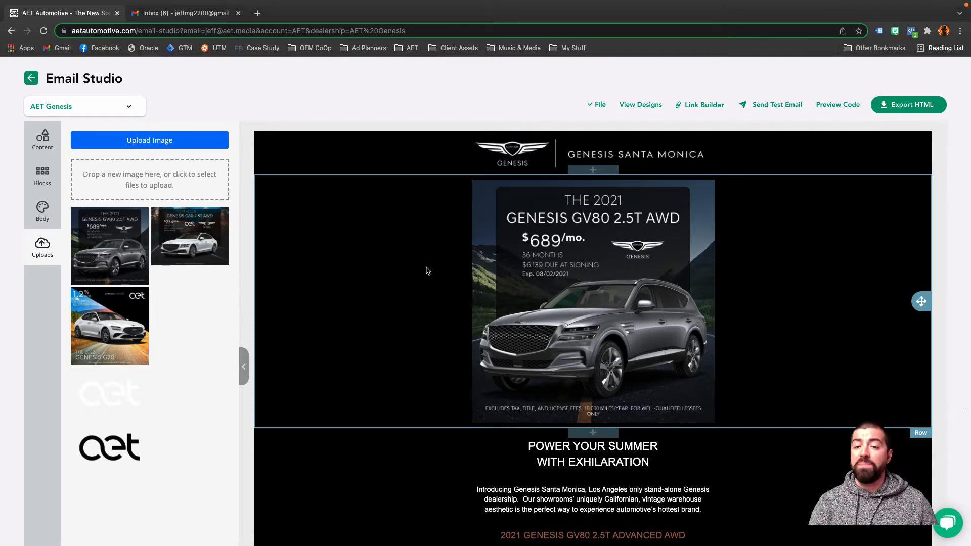
Start a new email design from scratch.
left_click(598, 109)
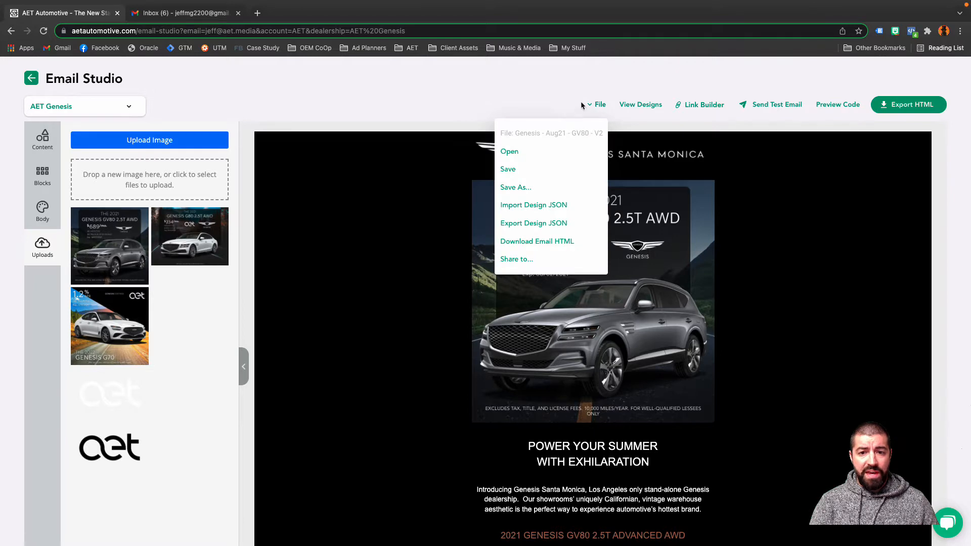
left_click(641, 107)
left_click(154, 326)
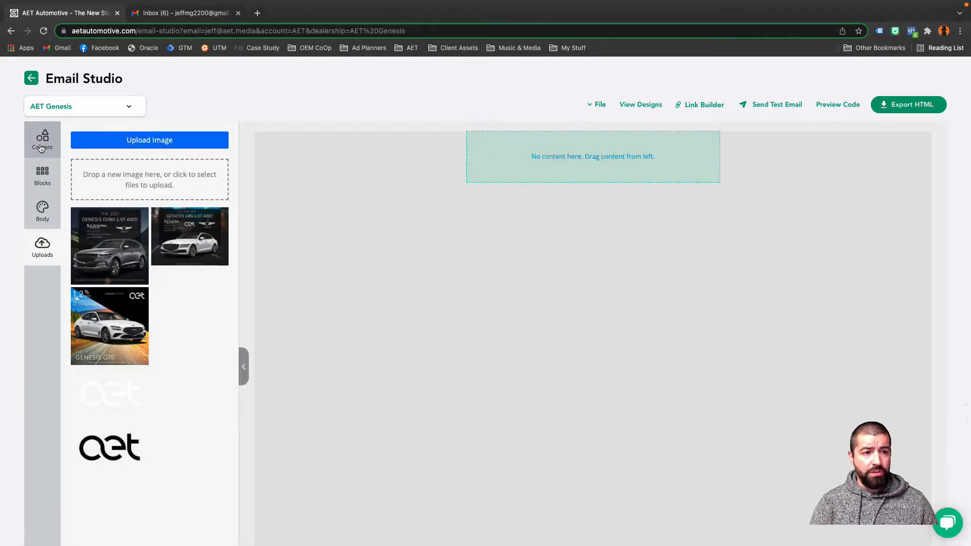
Add a two-column row, a three-column row and a single-column row beneath the empty first row.
left_click(43, 145)
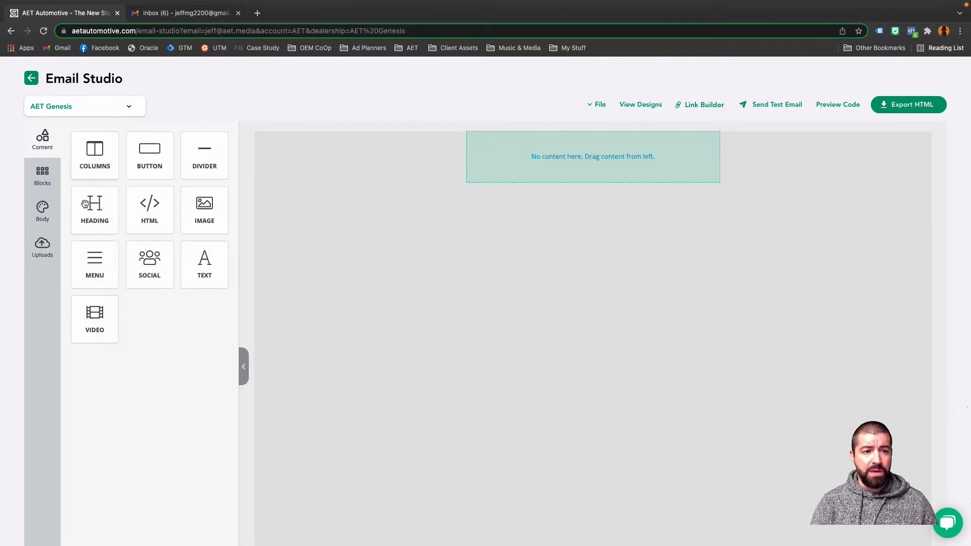
left_click(45, 178)
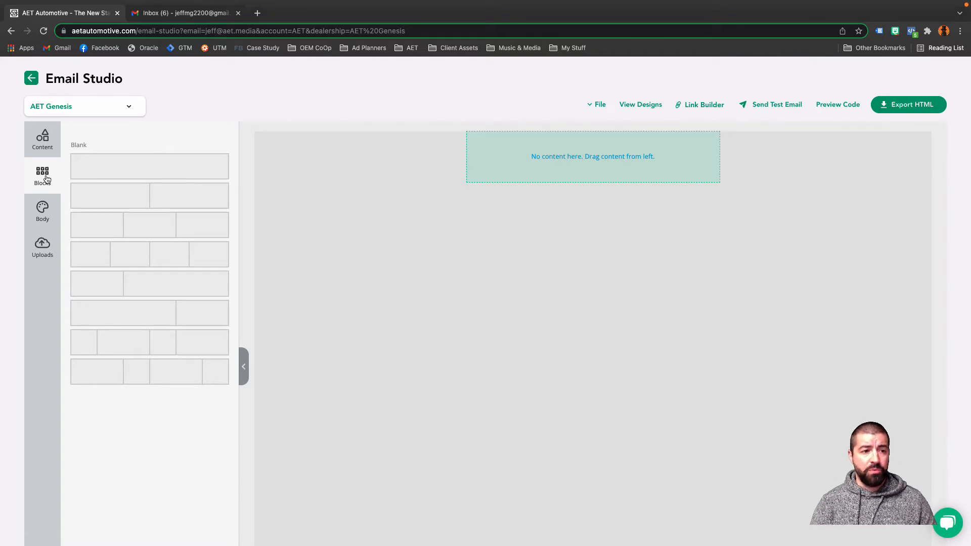
left_click_drag(121, 192, 557, 213)
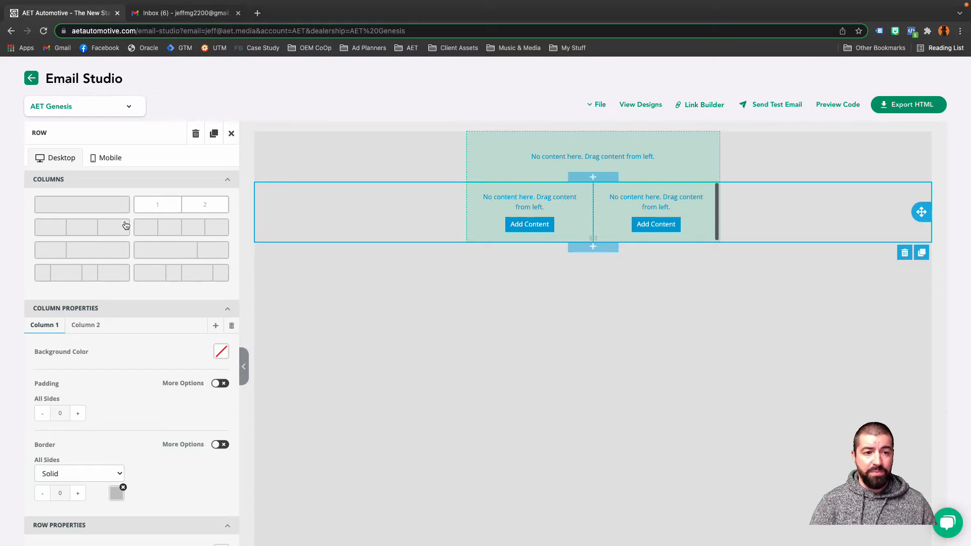
left_click(231, 133)
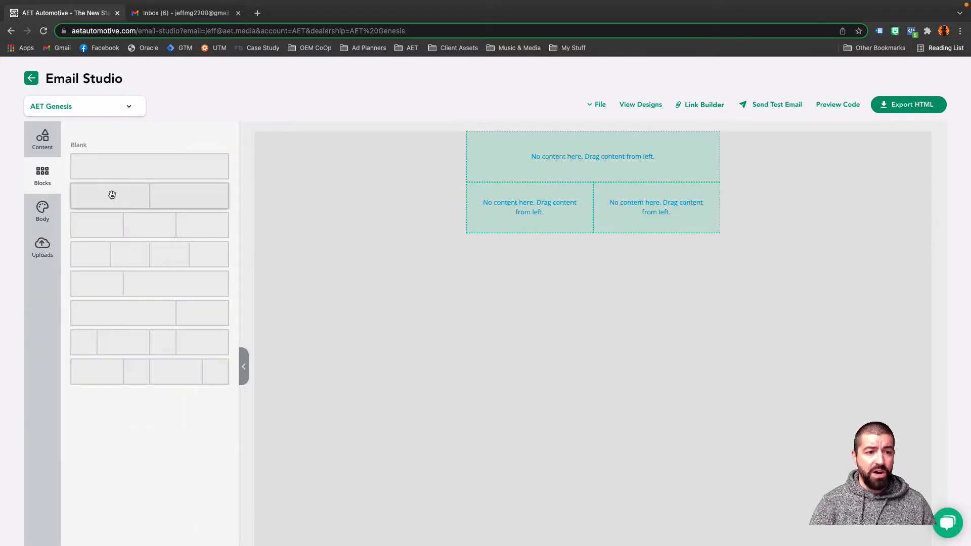
left_click_drag(122, 222, 485, 265)
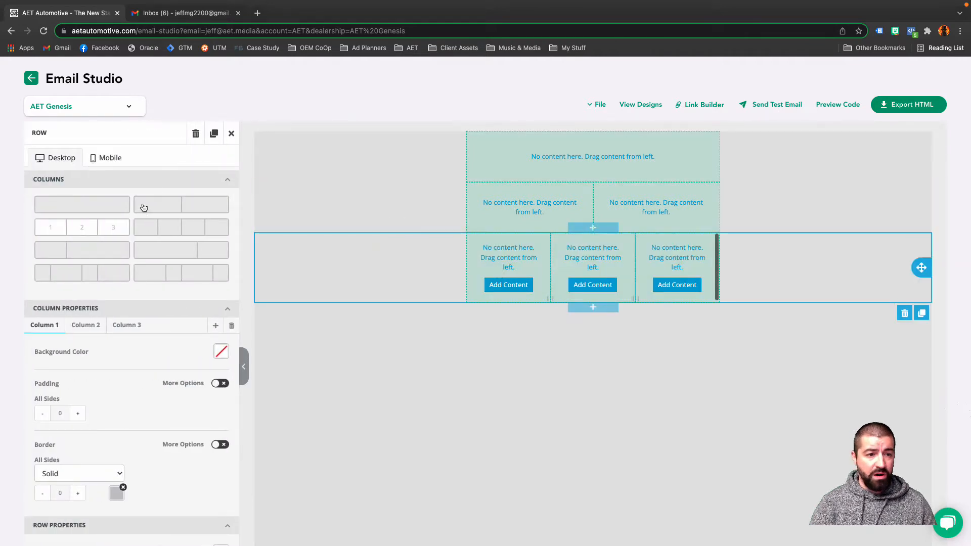
left_click(231, 134)
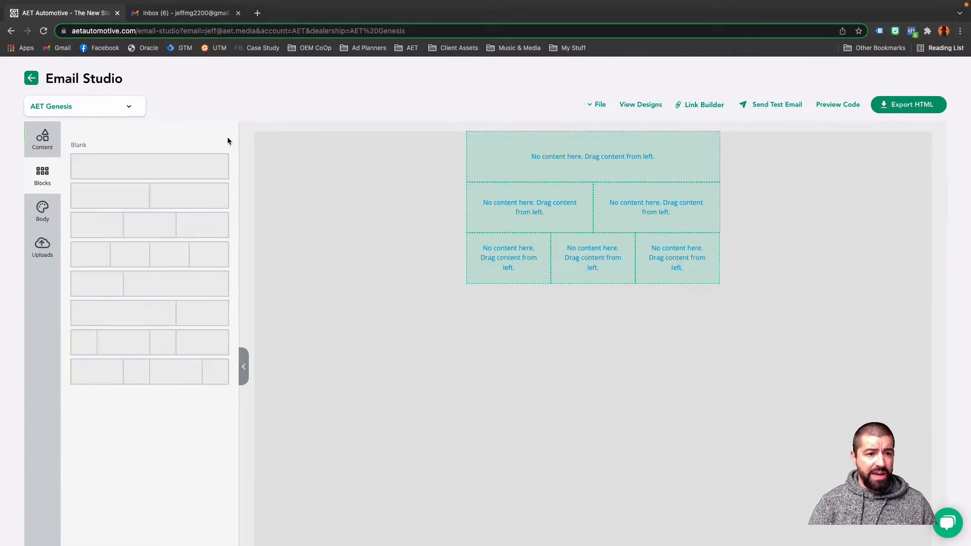
left_click_drag(152, 175, 553, 341)
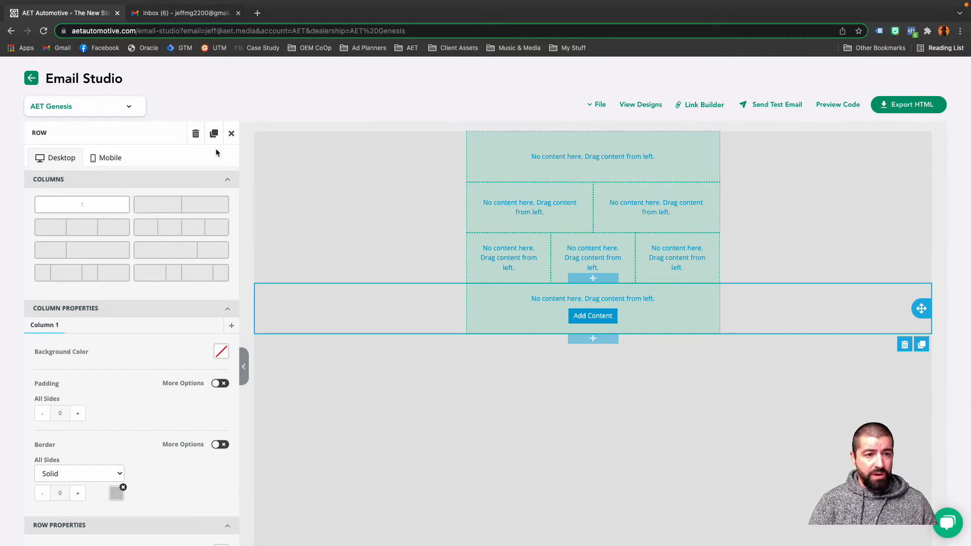
left_click(231, 133)
Place an image block in the first row with a divider beneath it, and a text block in each column of the two-column row.
left_click(50, 151)
left_click_drag(212, 209, 610, 170)
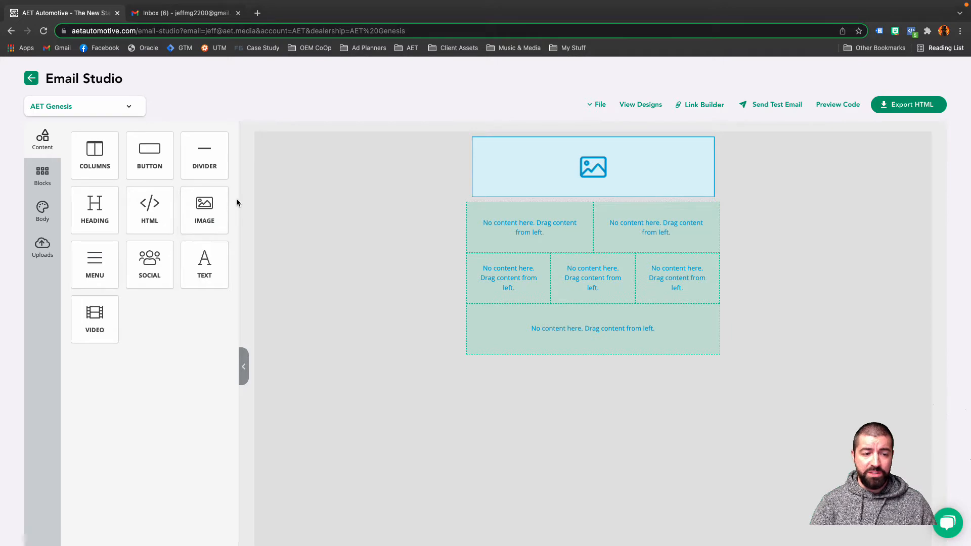
left_click_drag(205, 263, 481, 247)
left_click_drag(206, 273, 656, 250)
left_click_drag(215, 152, 515, 197)
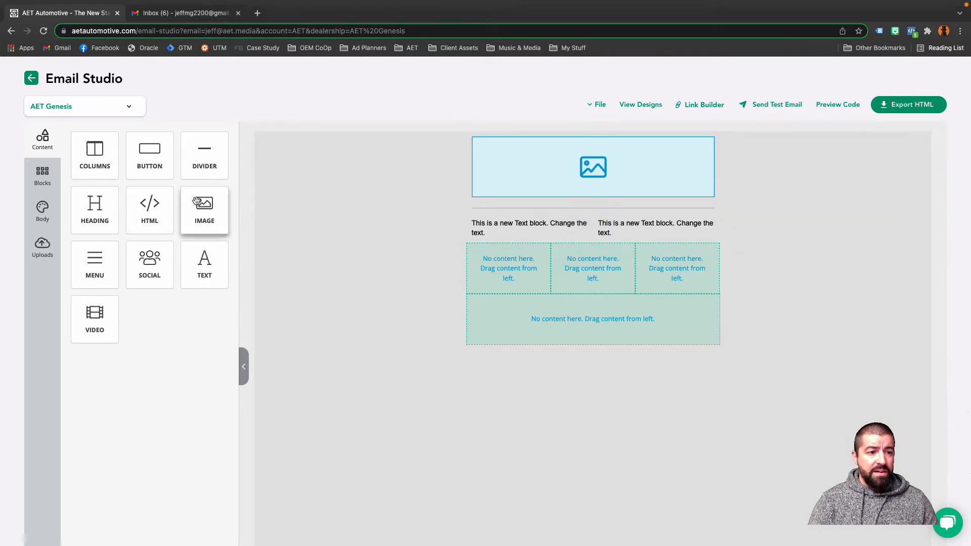
Set the email body's text color to white (FFFFFF) and its background color to black (000000).
left_click(44, 210)
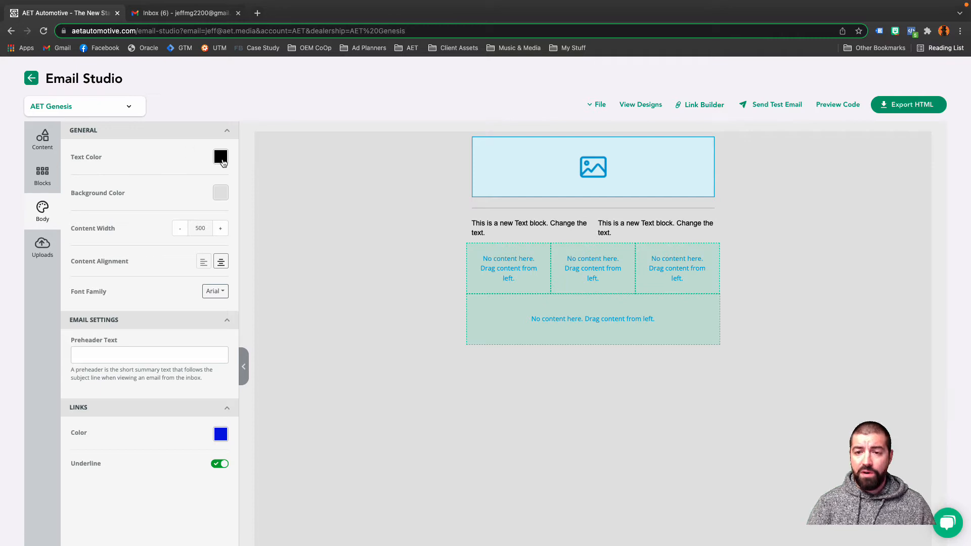
left_click(221, 158)
left_click(130, 290)
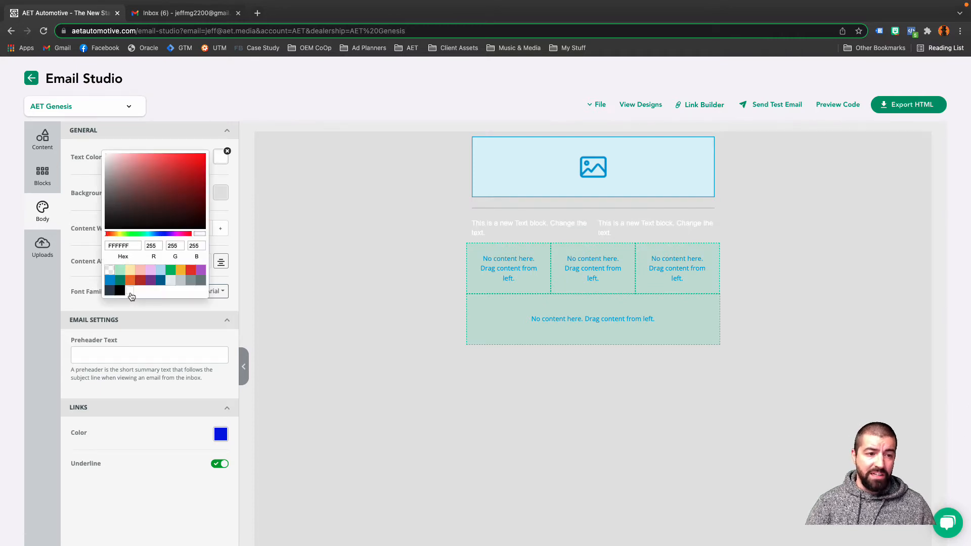
left_click(232, 196)
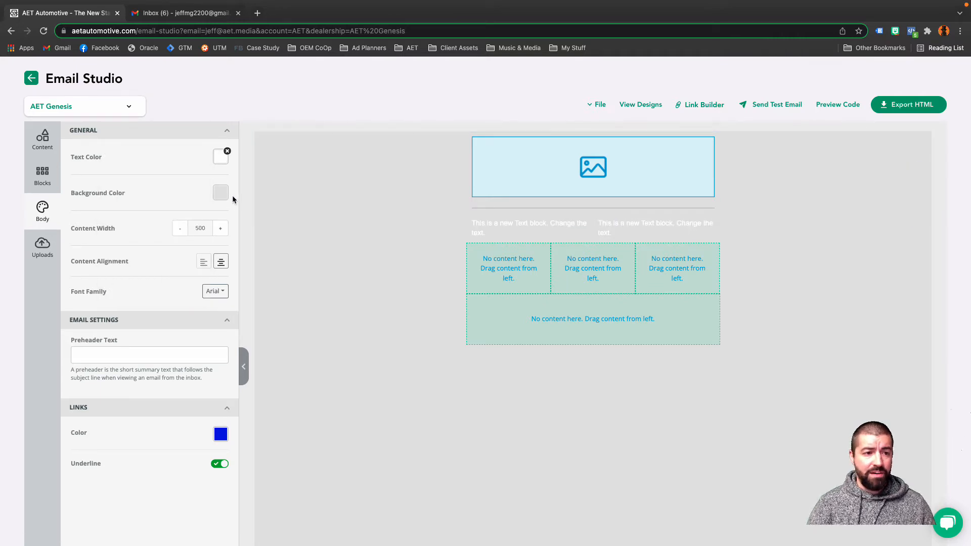
left_click(221, 193)
left_click(121, 327)
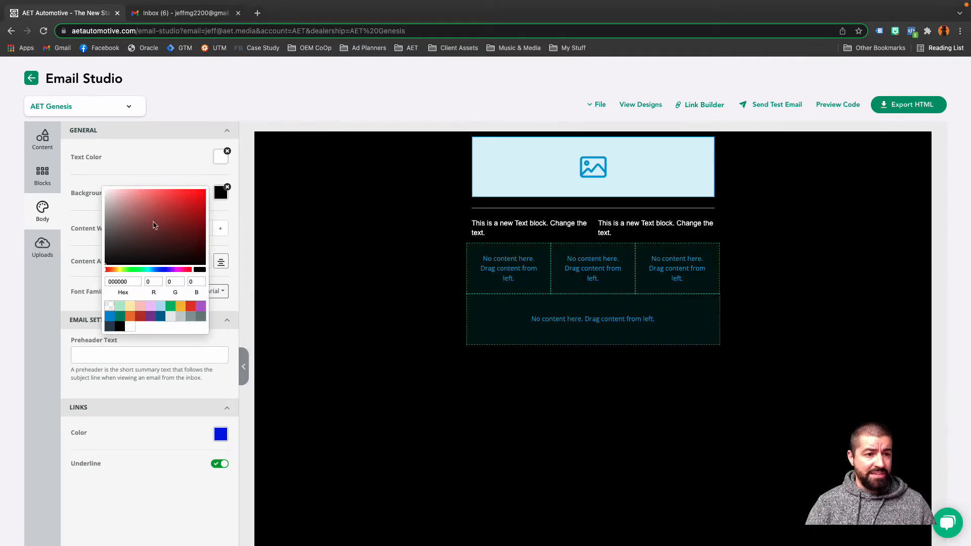
left_click(171, 161)
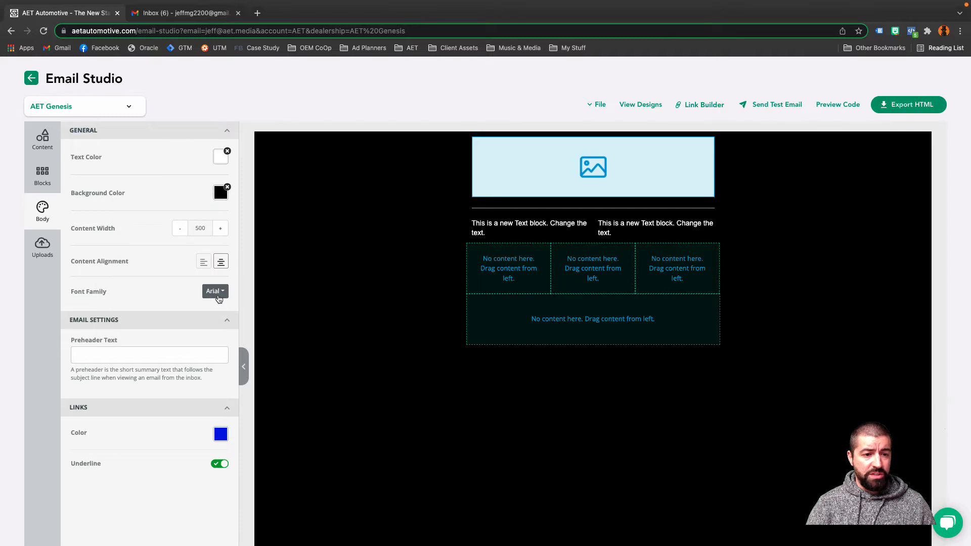
Select Arial as the body font family and set the preheader text to "Send us Your Friends, Get $$$".
left_click(218, 298)
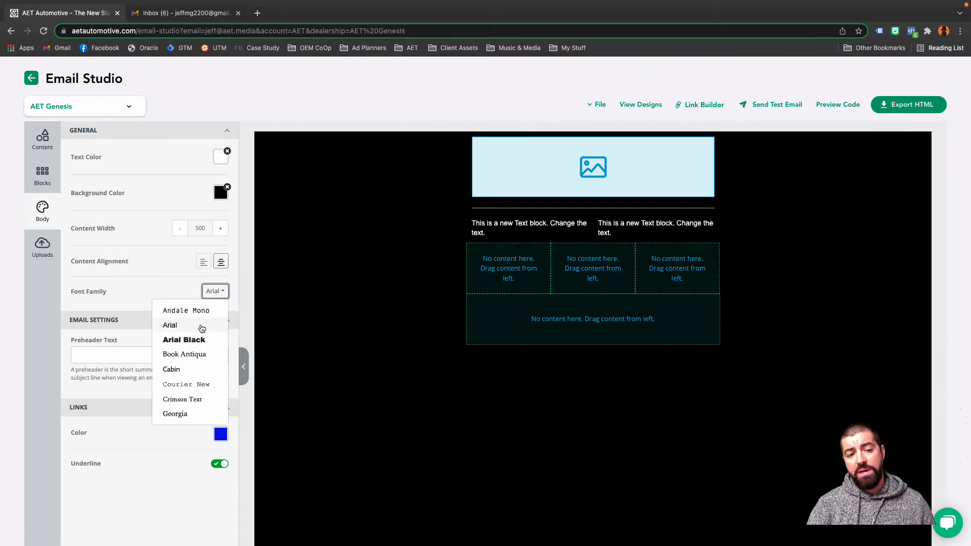
scroll(195, 339, "down", 3)
scroll(193, 340, "up", 2)
scroll(193, 339, "up", 1)
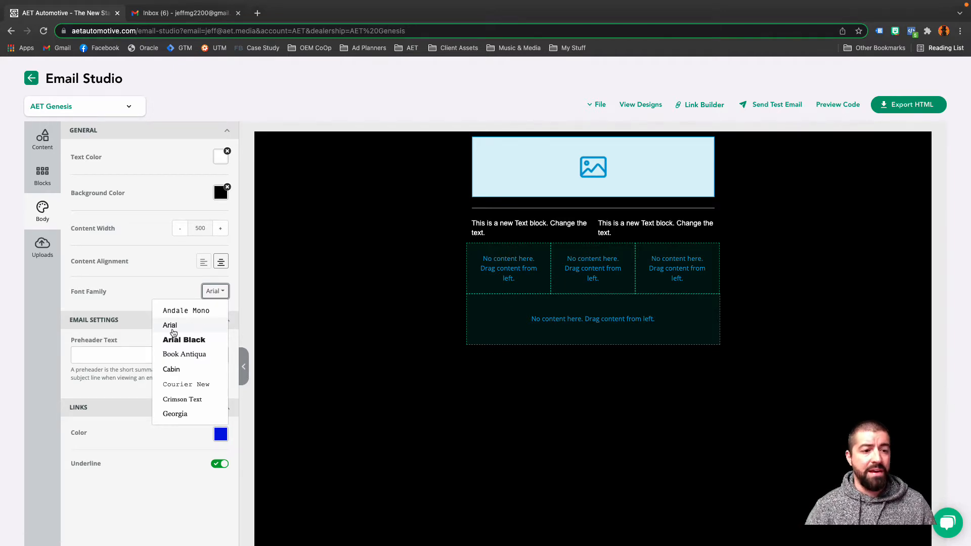
left_click(180, 326)
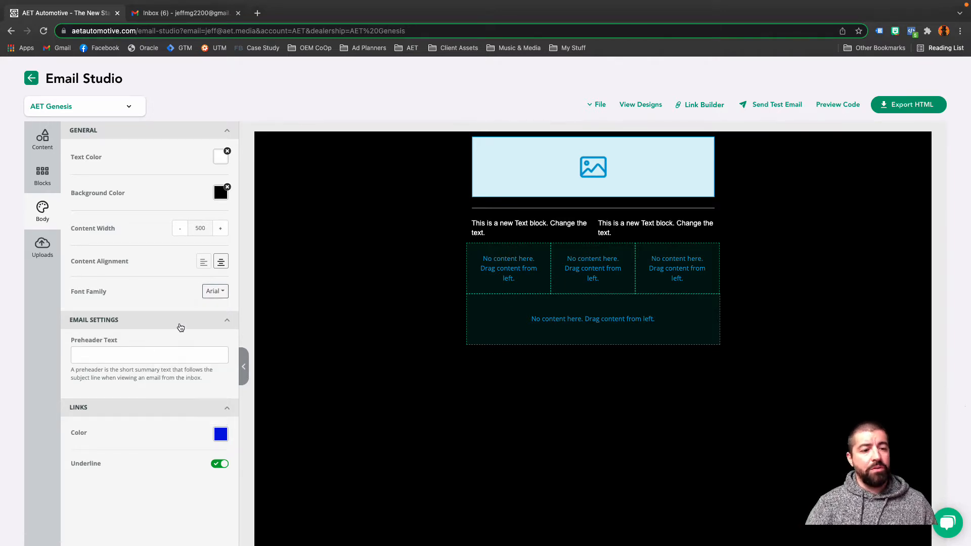
left_click(136, 357)
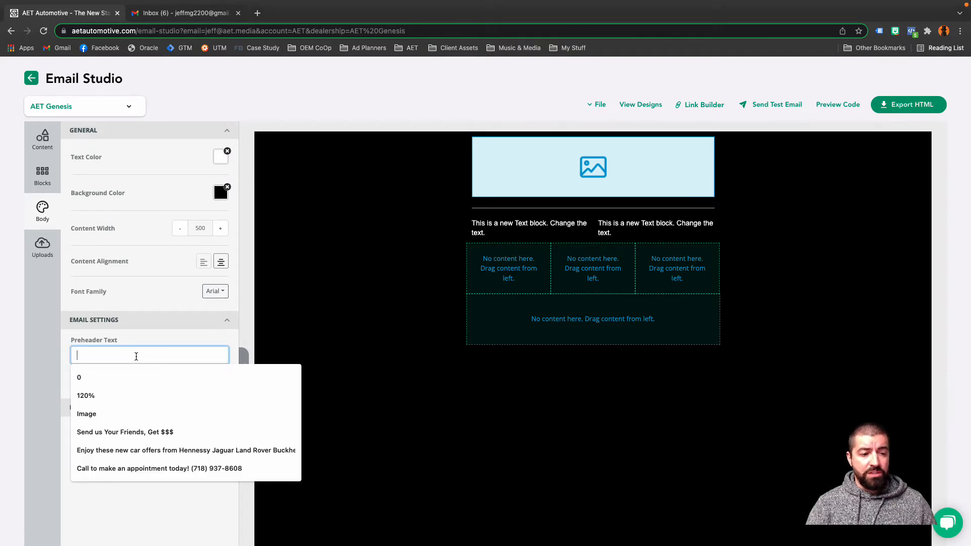
left_click(109, 431)
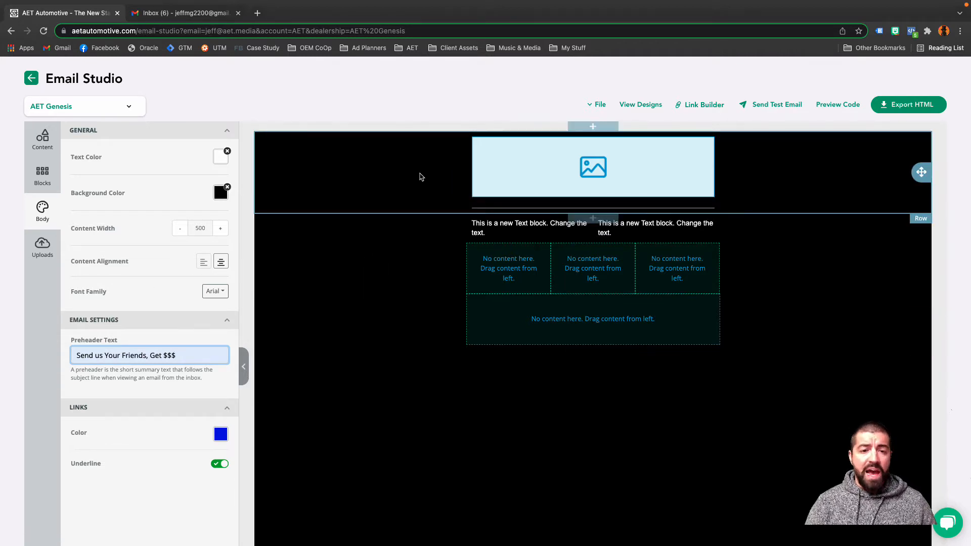
Fill the top image block with the uploaded white aet logo, turn off its auto width and set its width to 46%.
left_click(36, 252)
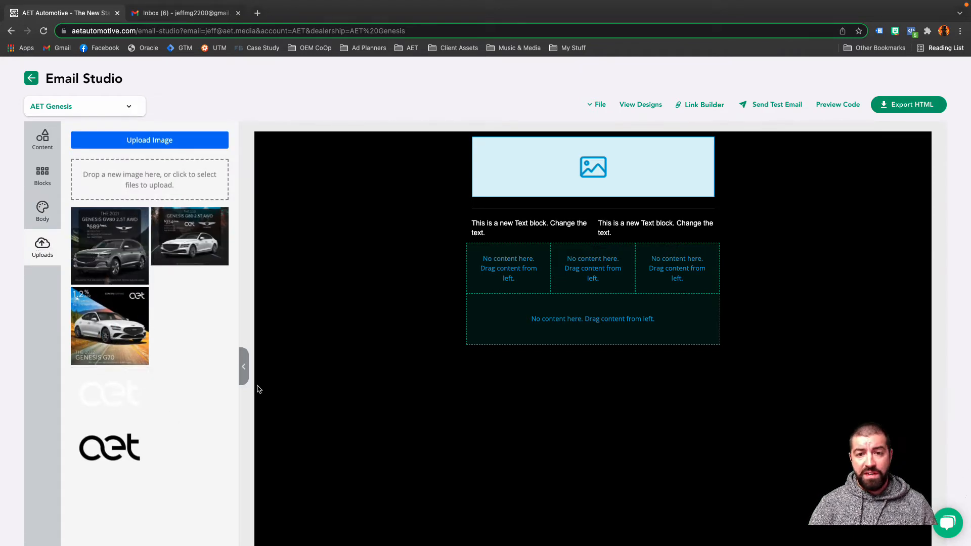
left_click_drag(139, 391, 615, 183)
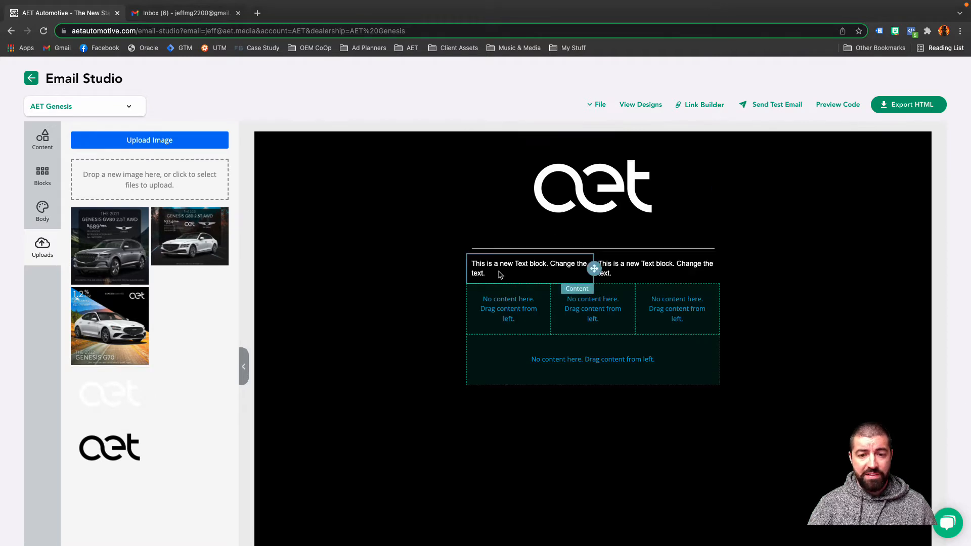
left_click(556, 203)
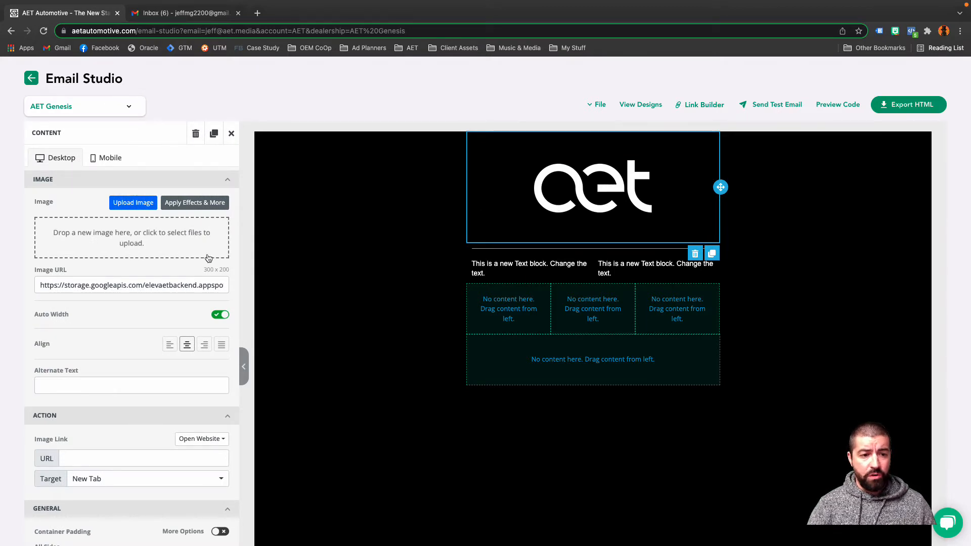
left_click(216, 315)
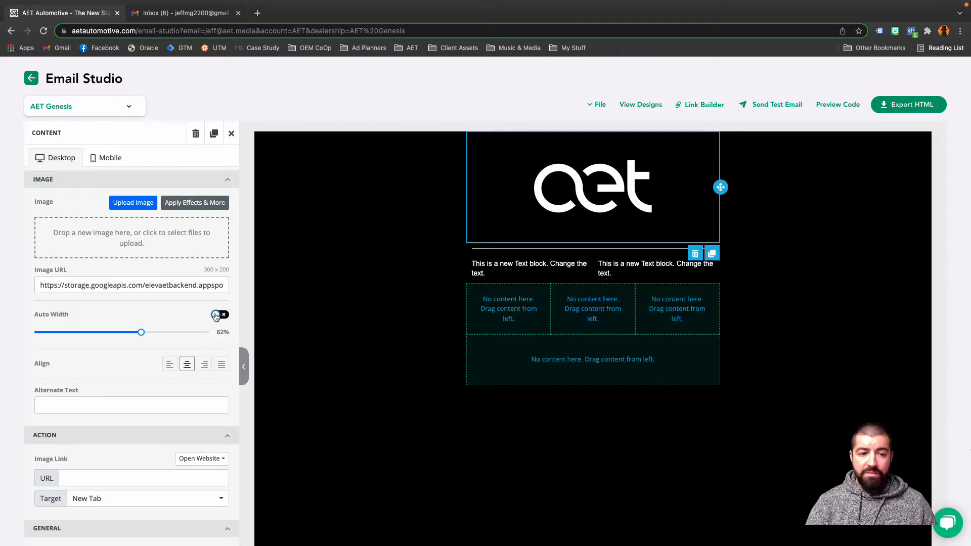
left_click_drag(141, 333, 112, 332)
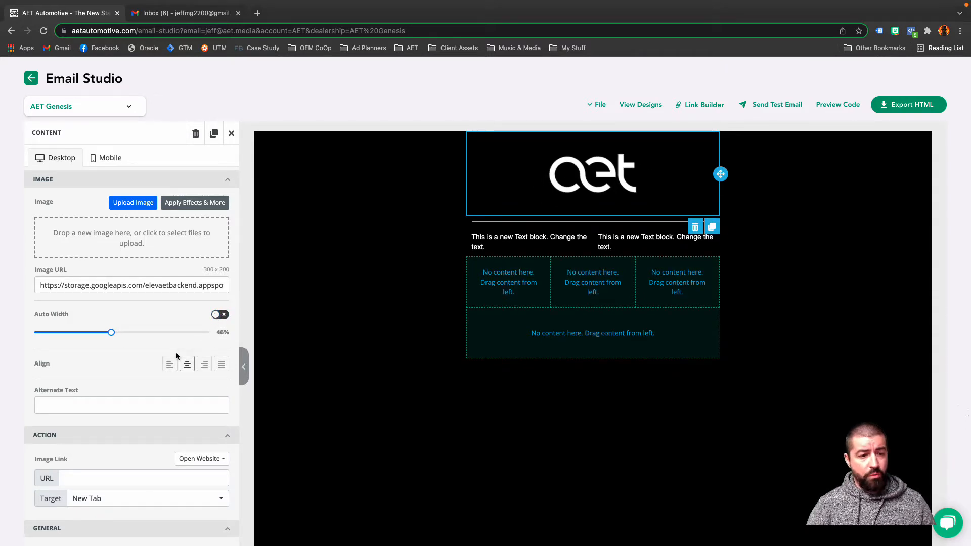
Try left alignment on the logo image, then return it to center alignment.
left_click(170, 365)
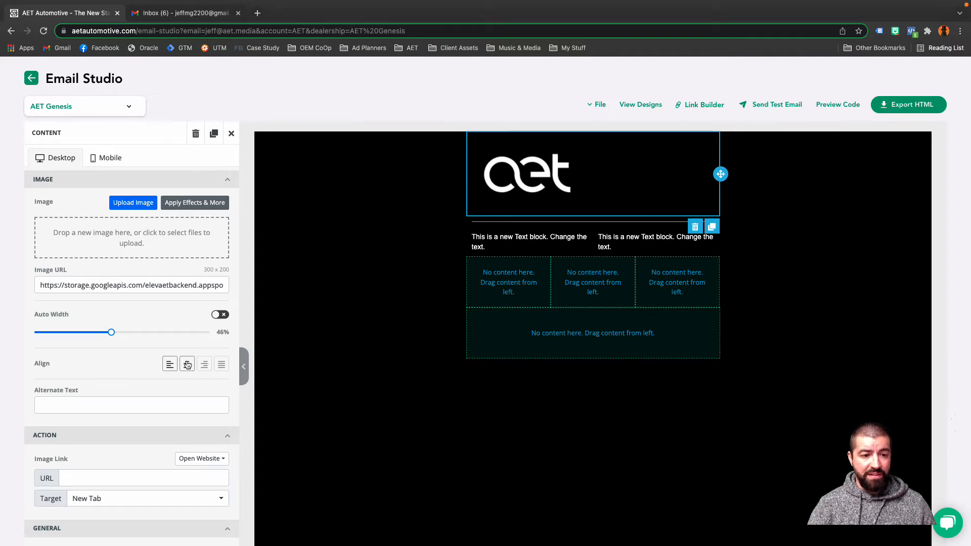
left_click(187, 365)
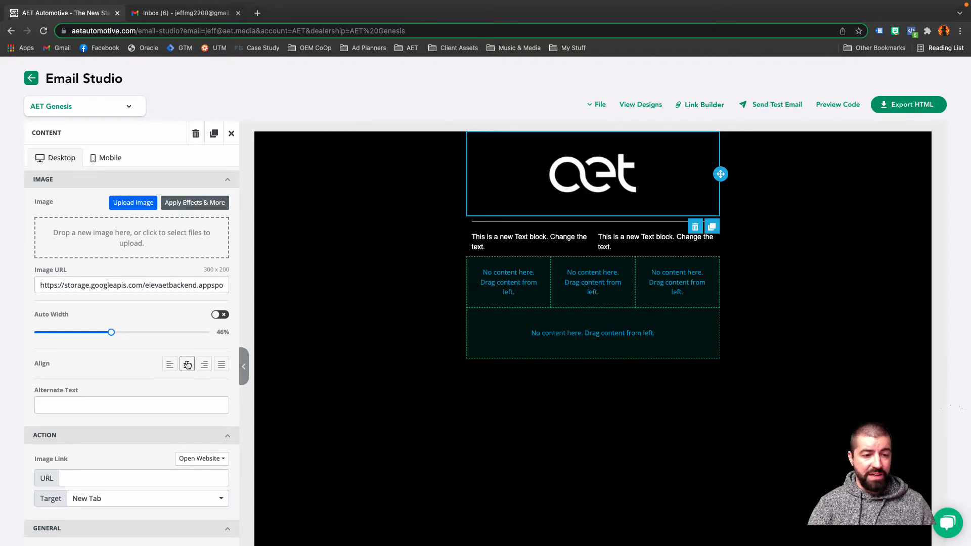
left_click(99, 478)
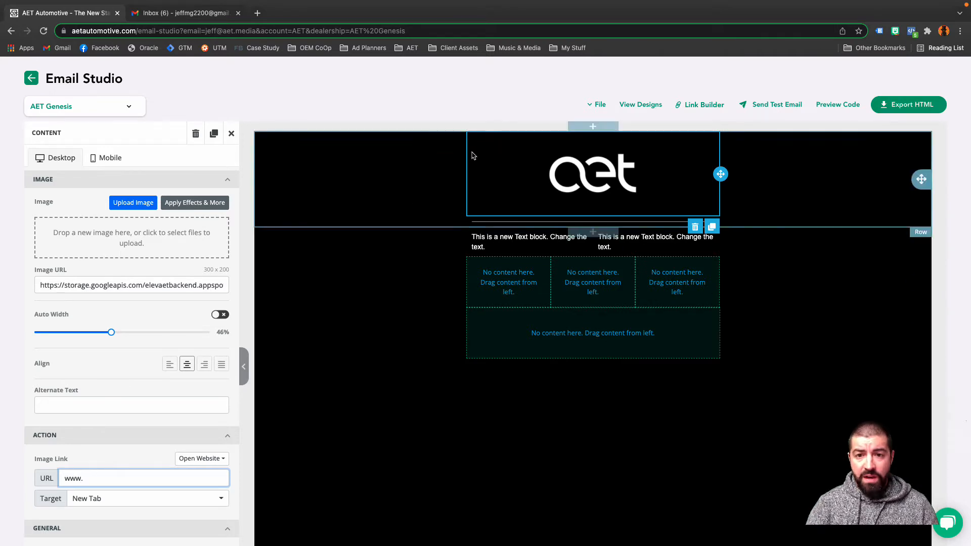
left_click(703, 104)
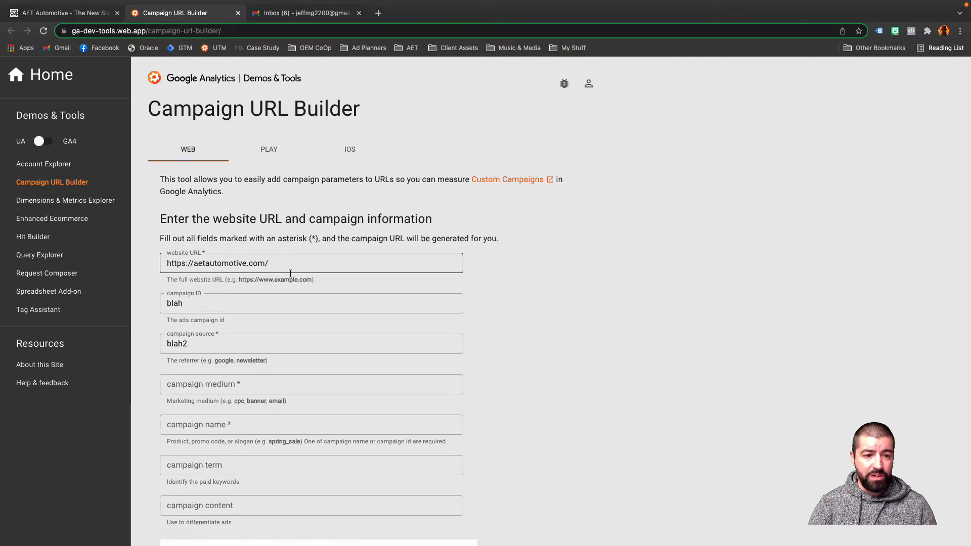
scroll(278, 270, "down", 9)
scroll(290, 272, "up", 6)
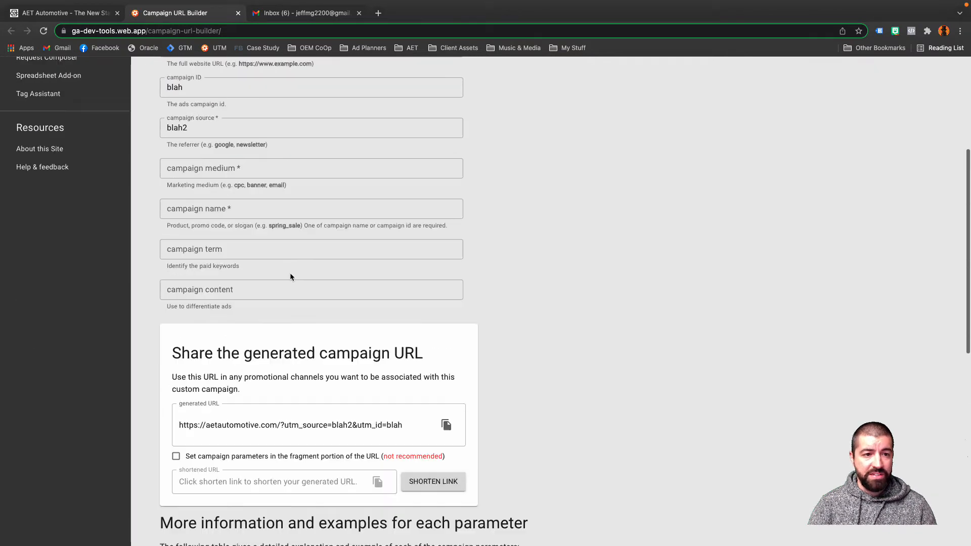
scroll(289, 274, "down", 2)
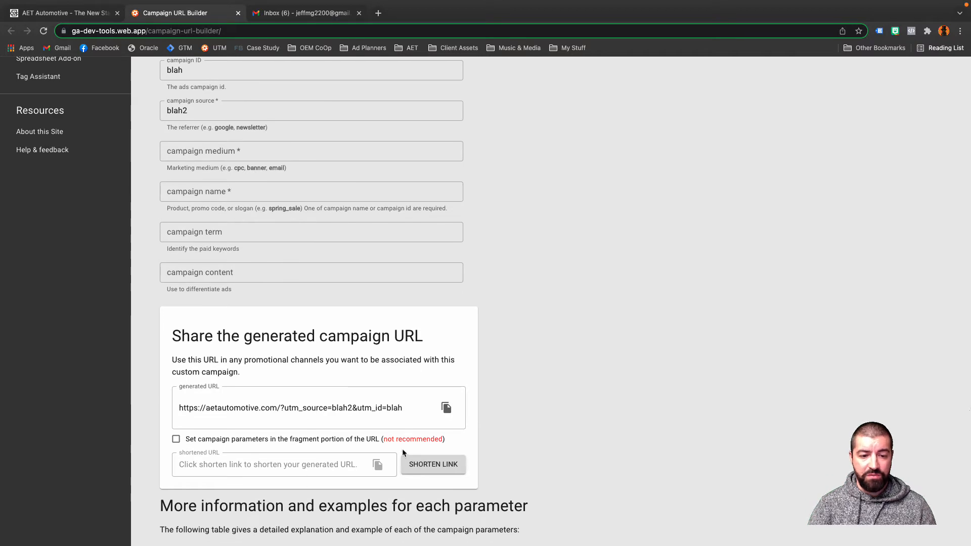
left_click(445, 408)
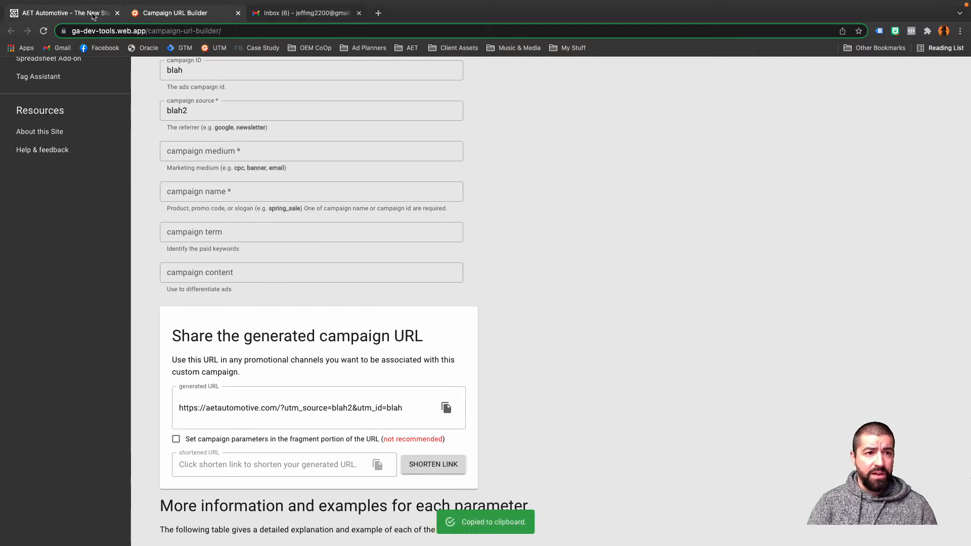
Back in the email design, replace the logo's image link URL with the copied campaign URL.
left_click(63, 12)
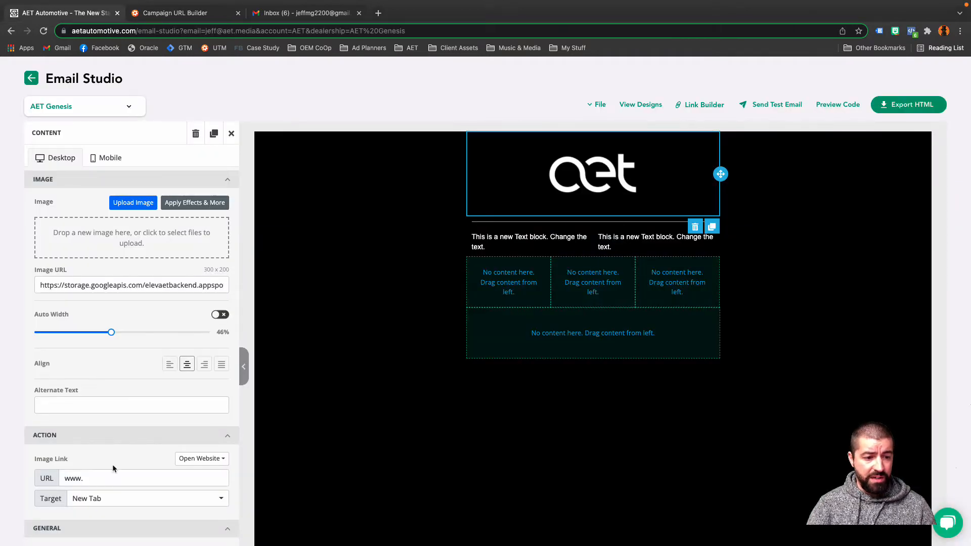
key("ctrl+a")
key("ctrl+v")
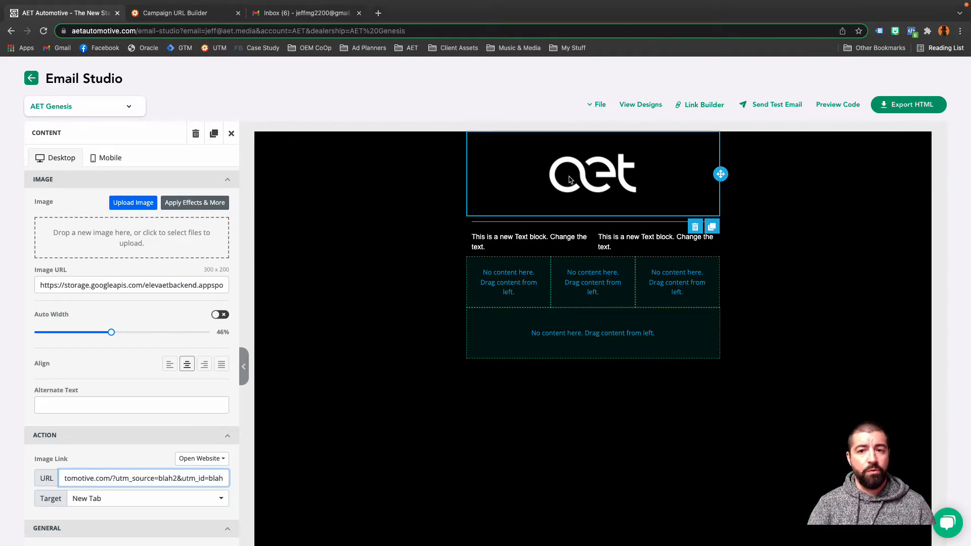
In the mobile version, turn on Do Not Stack on Mobile for the two-column text row.
left_click(535, 238)
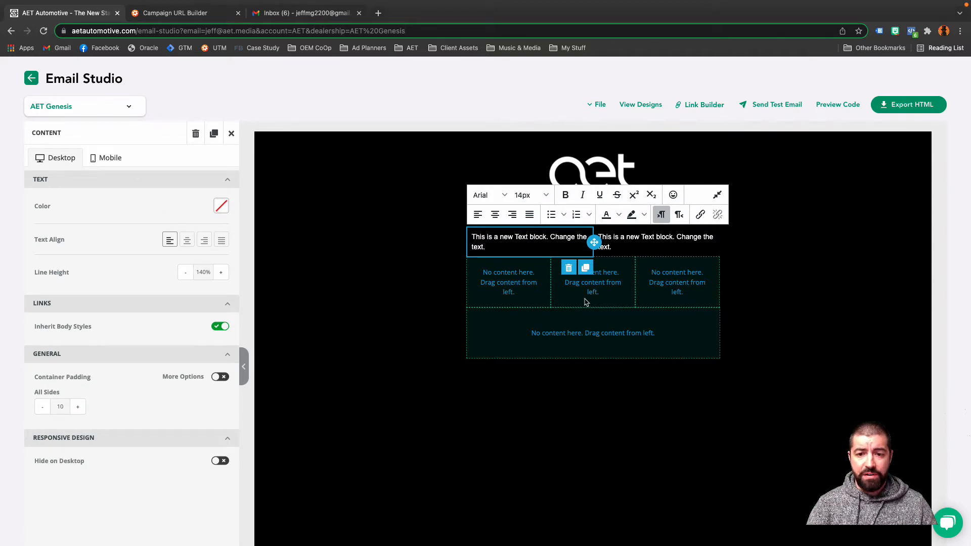
left_click(546, 248)
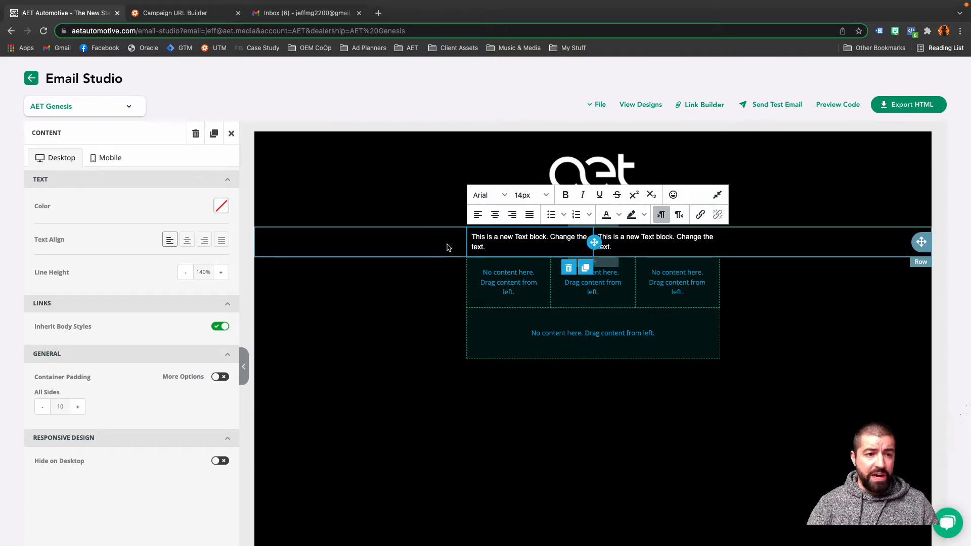
left_click(100, 161)
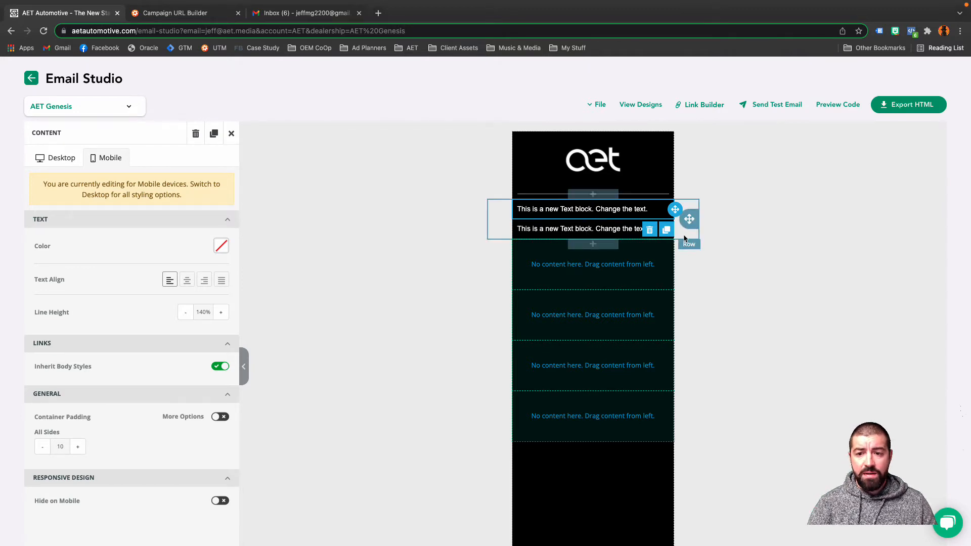
left_click(685, 236)
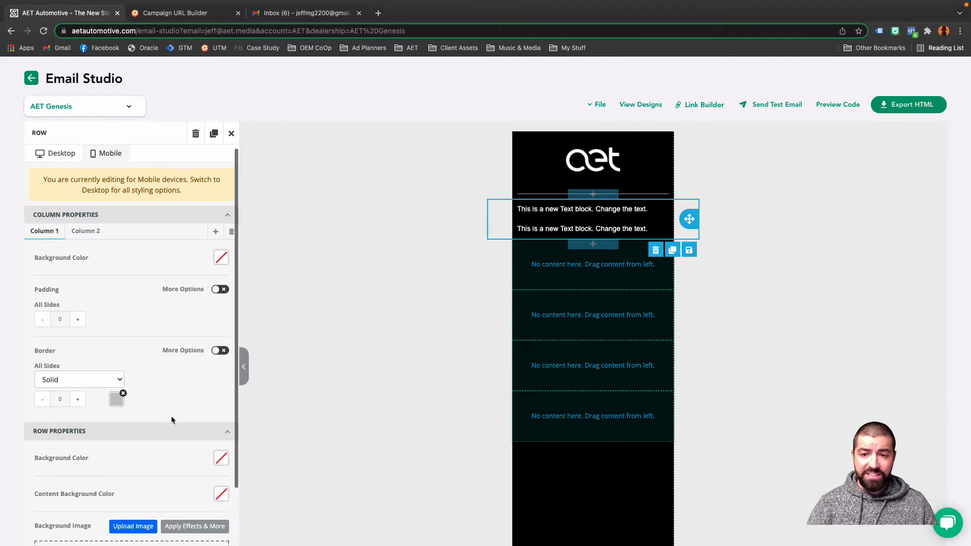
scroll(171, 420, "down", 3)
scroll(171, 415, "down", 1)
scroll(171, 416, "down", 3)
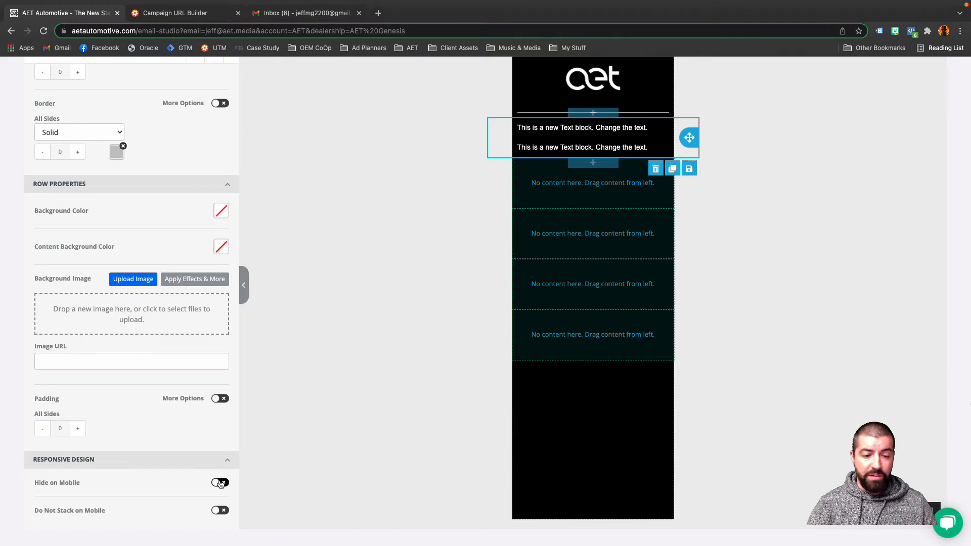
left_click(220, 511)
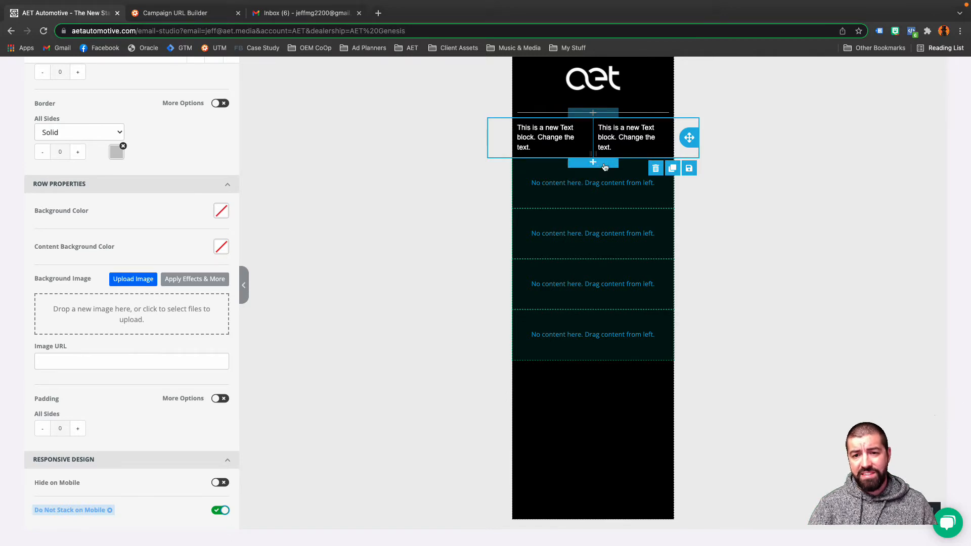
Turn on Do Not Stack on Mobile for the empty three-column row and compare the desktop and mobile layouts.
left_click(679, 263)
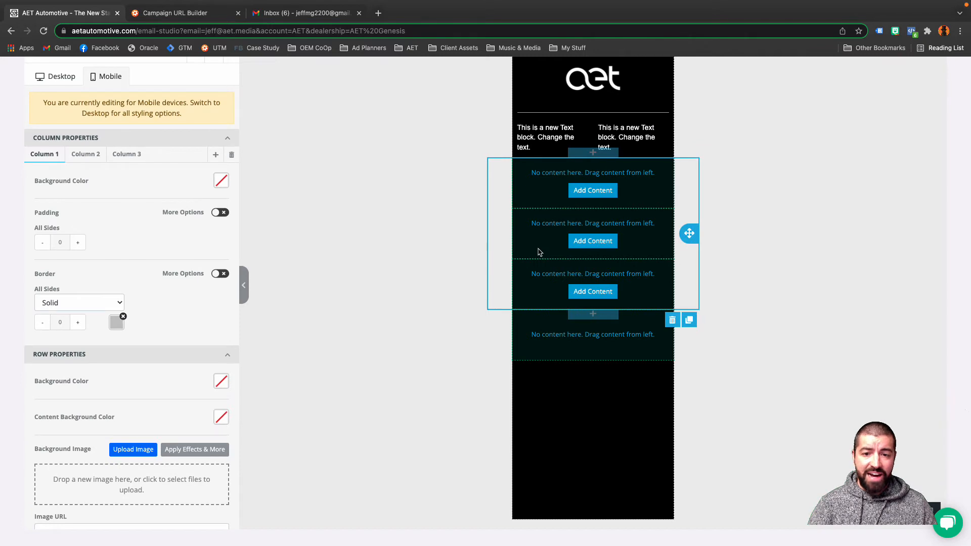
scroll(162, 417, "down", 4)
left_click(221, 511)
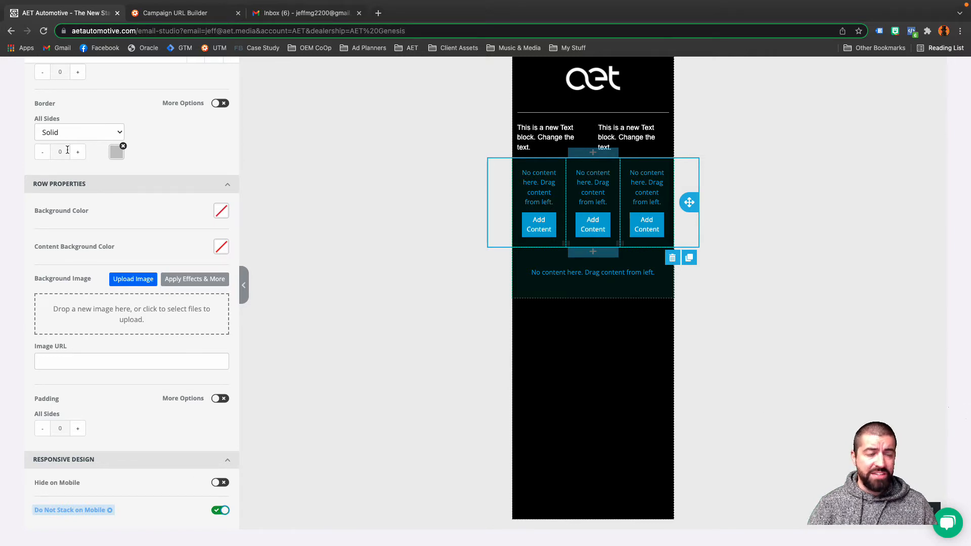
scroll(68, 150, "up", 4)
scroll(67, 152, "up", 2)
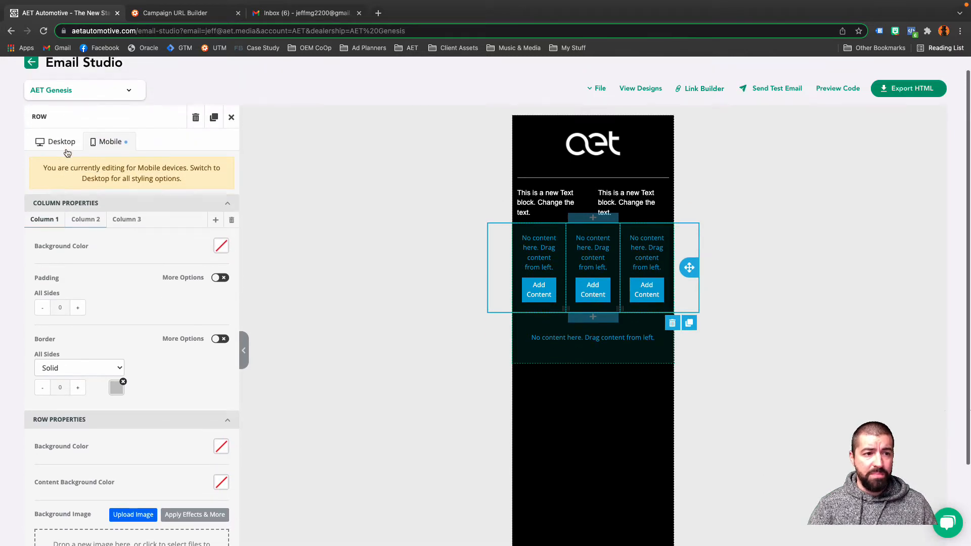
left_click(61, 142)
left_click(111, 143)
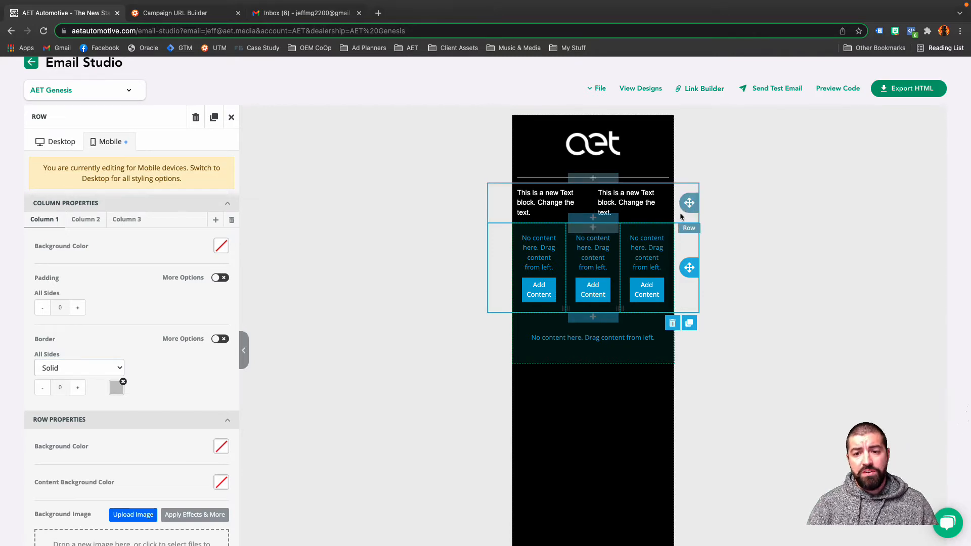
Duplicate the two-column text row and paste three more copies of the placeholder sentence into the upper row's second column.
left_click(681, 217)
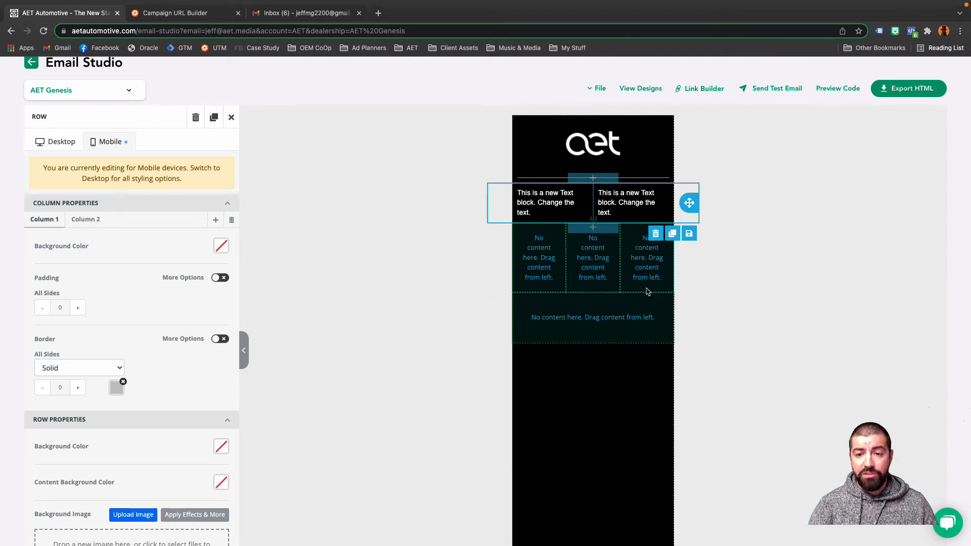
left_click(673, 234)
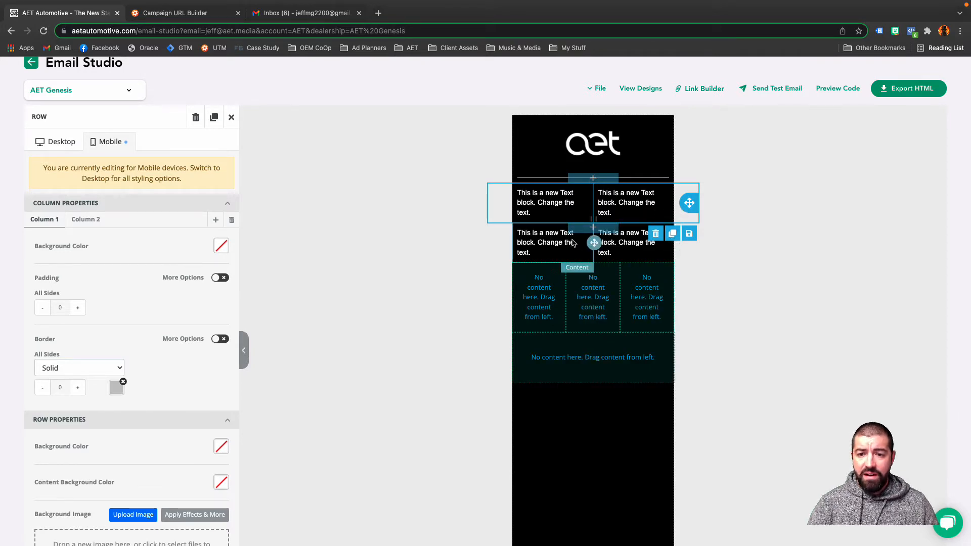
left_click(634, 216)
triple_click(633, 215)
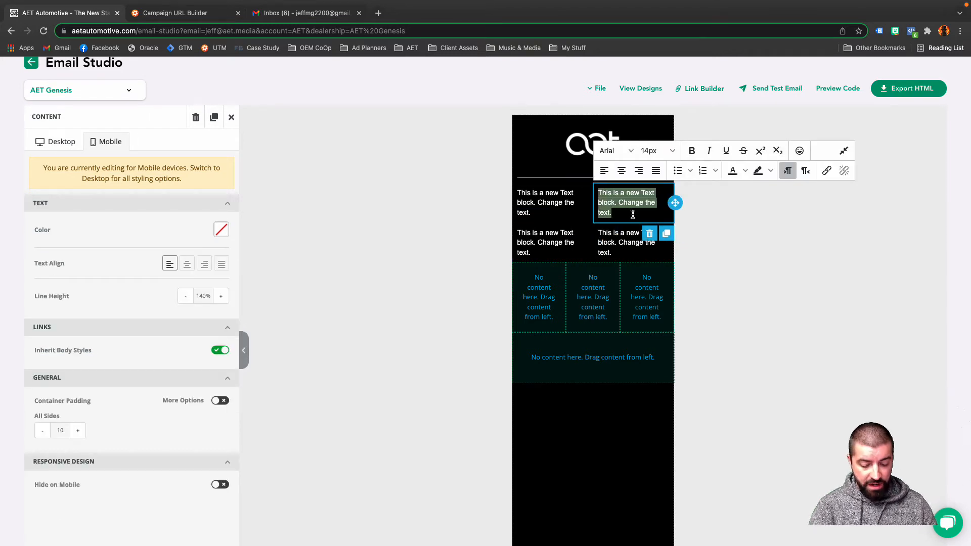
left_click(637, 209)
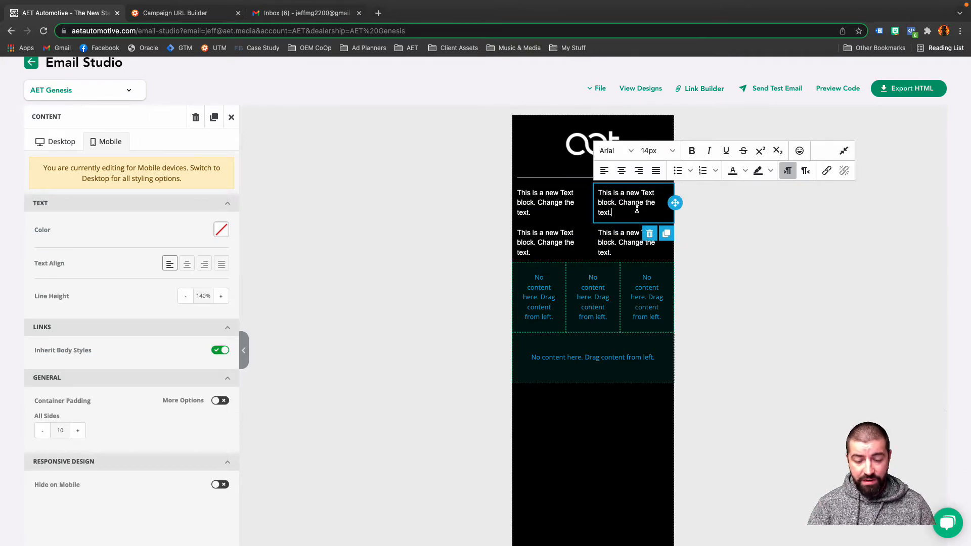
key("ctrl+v")
key("ctrl+v")
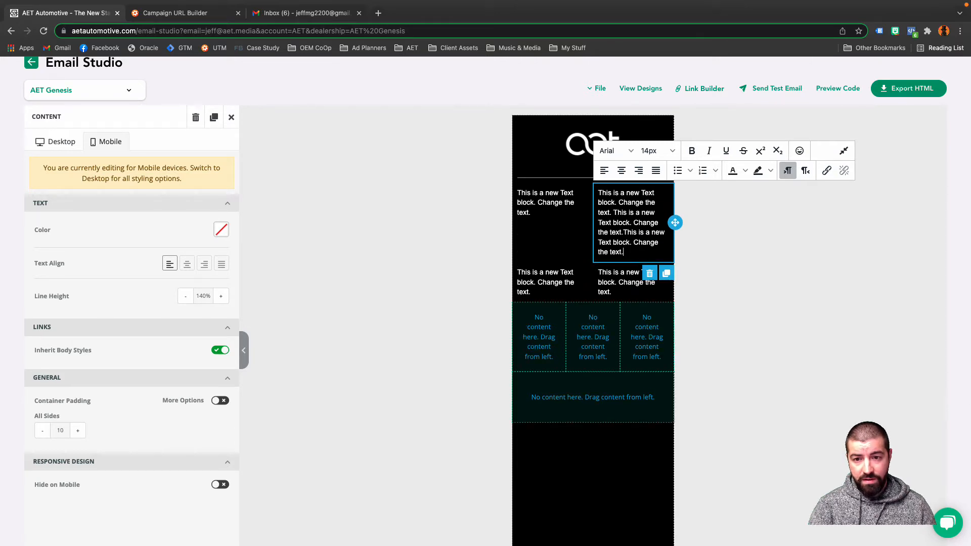
key("ctrl+v")
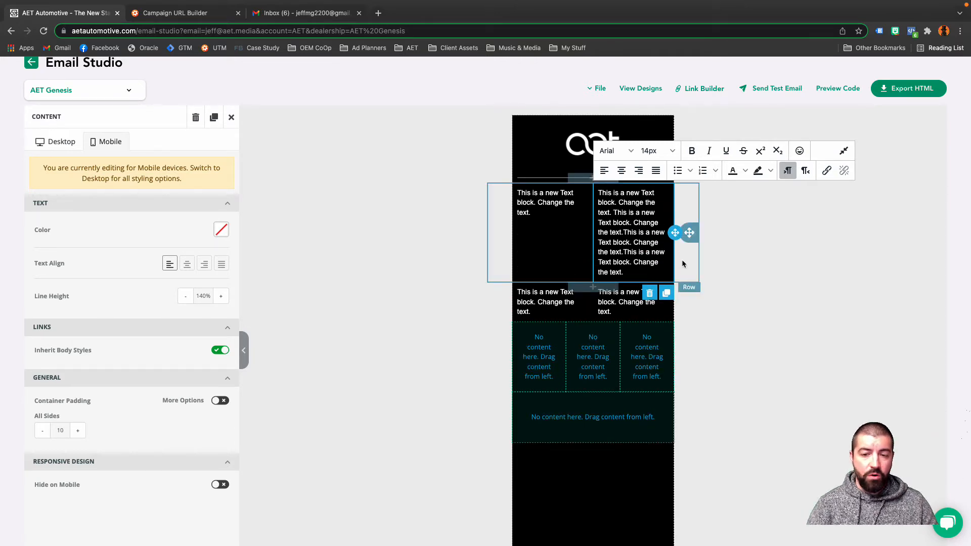
Turn on Hide on Mobile for the upper two-column text row, then deselect the row.
left_click(65, 145)
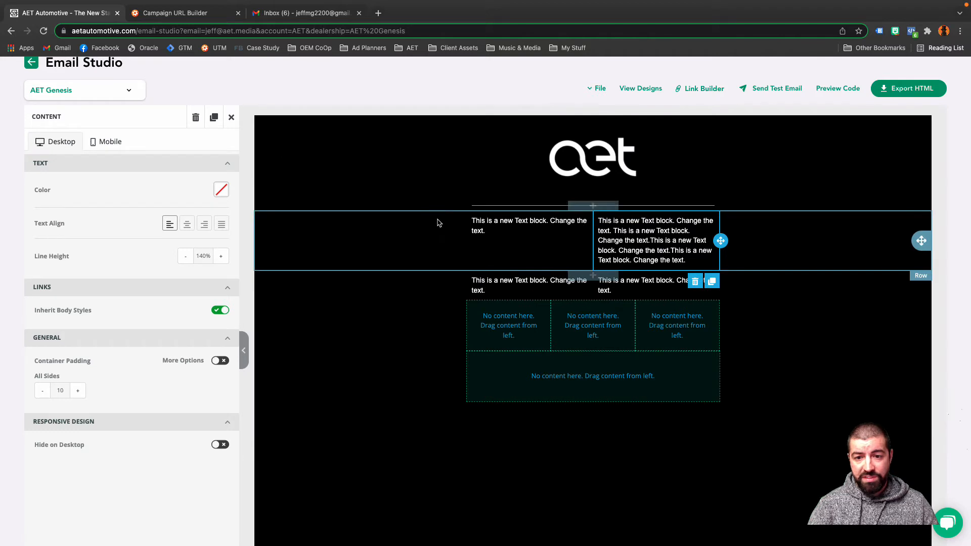
left_click(588, 286)
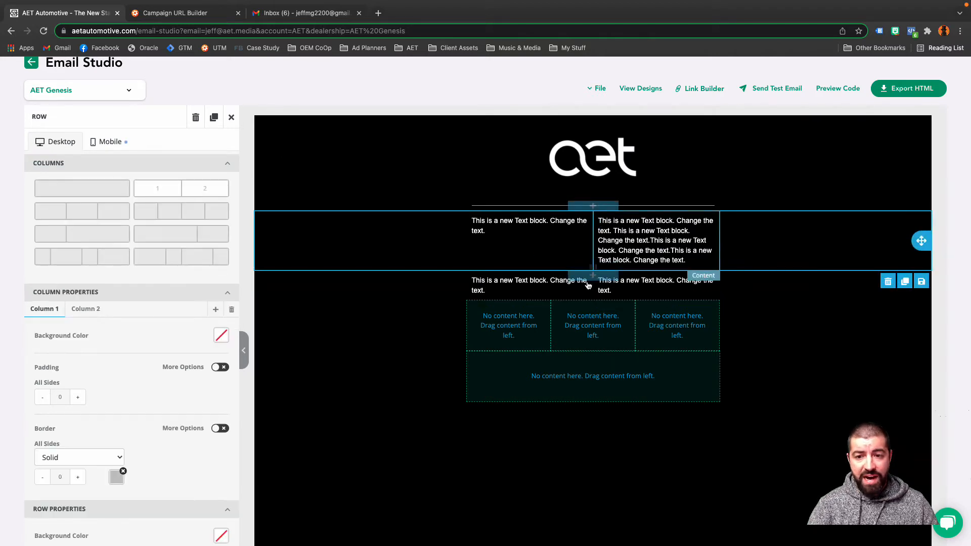
scroll(167, 404, "down", 5)
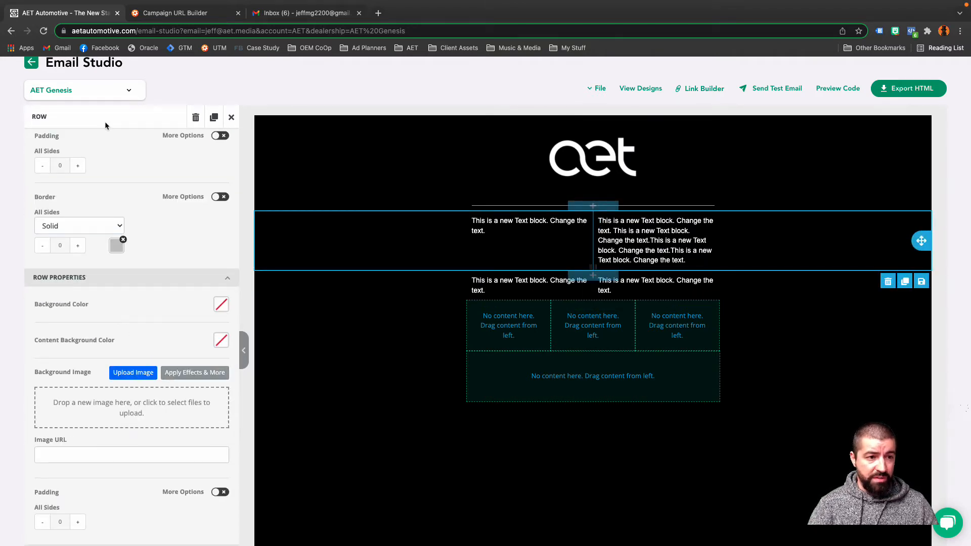
scroll(101, 199, "up", 5)
left_click(109, 141)
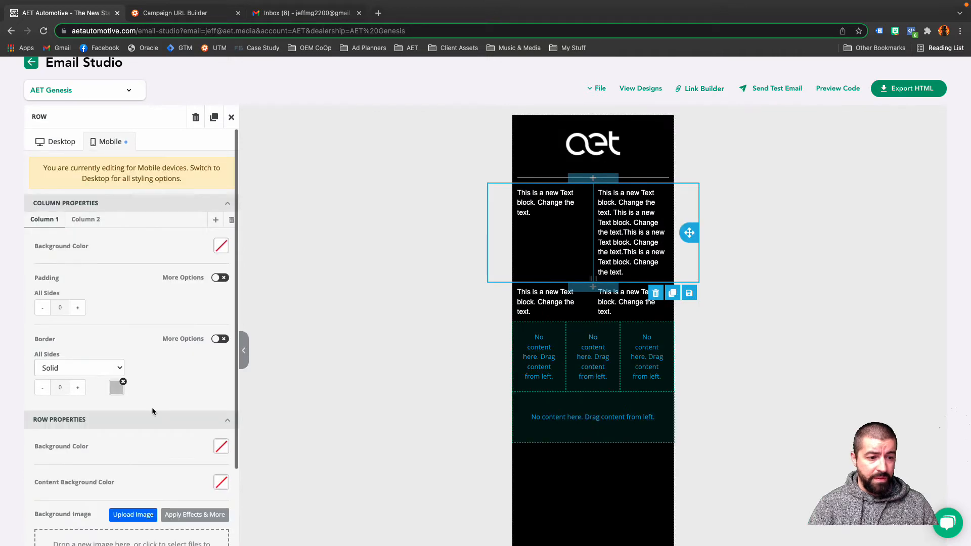
scroll(152, 411, "down", 10)
left_click(228, 450)
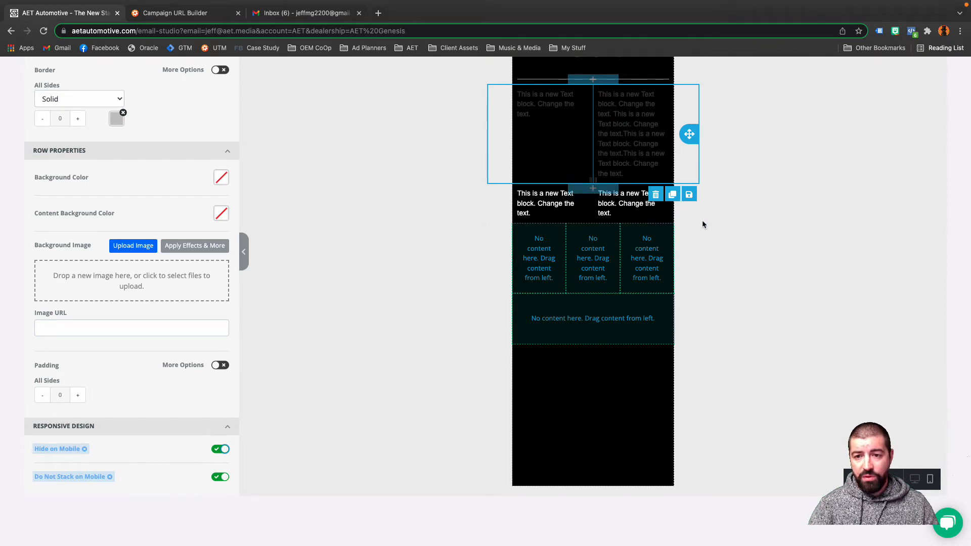
left_click(731, 209)
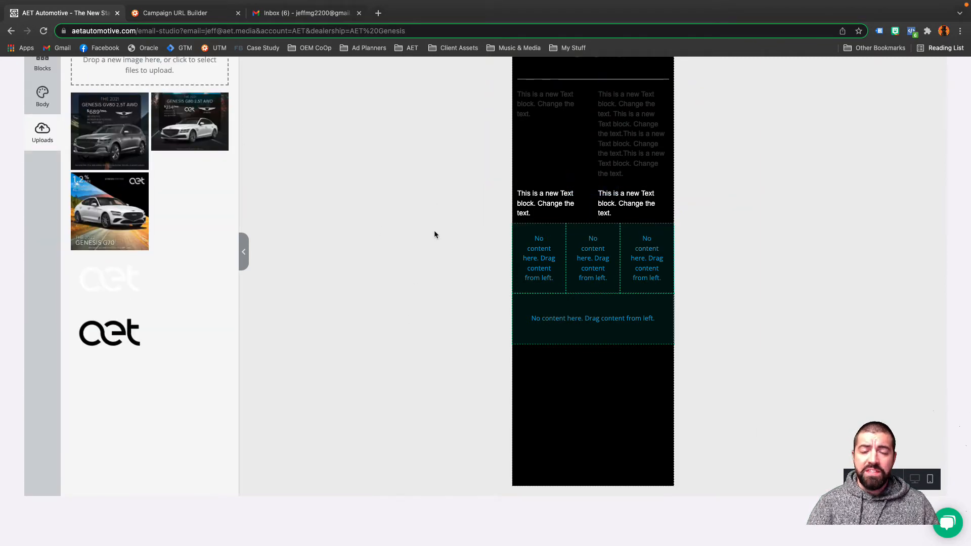
scroll(450, 216, "up", 2)
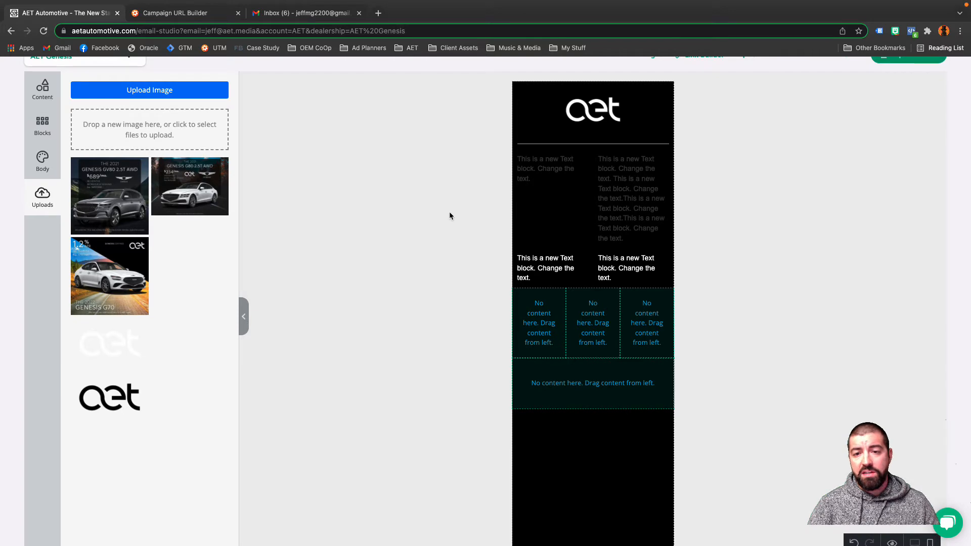
scroll(598, 272, "up", 1)
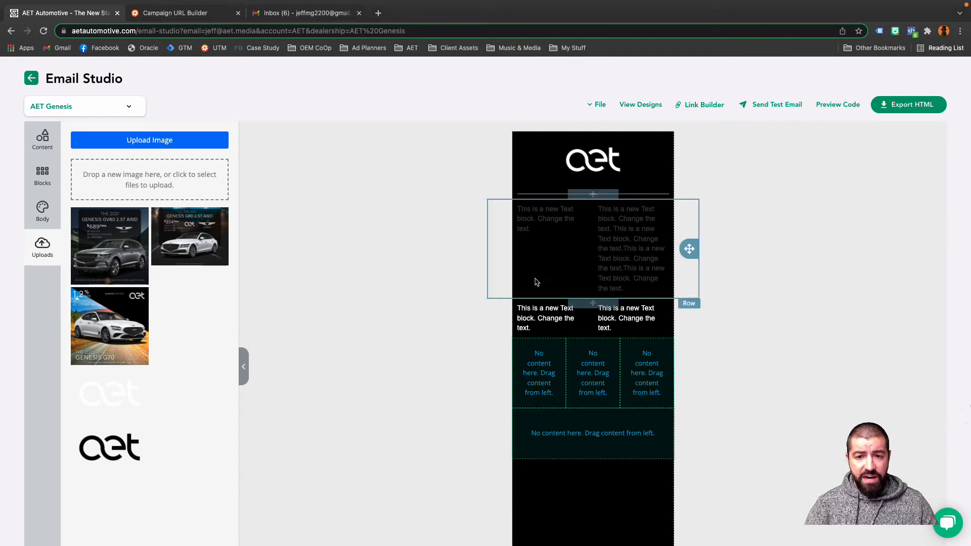
Review the file options for the current design, then open the Genesis GV80 email from the saved designs.
left_click(42, 140)
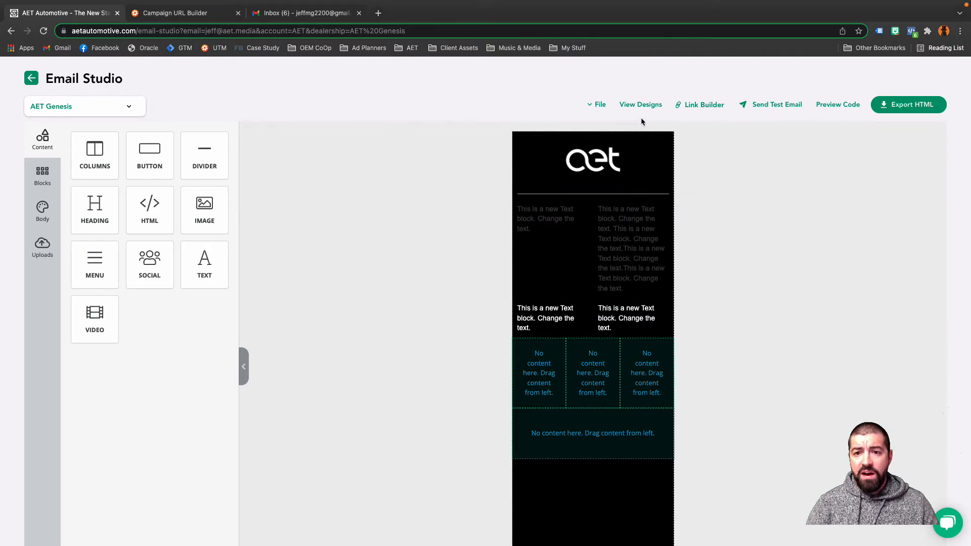
left_click(598, 104)
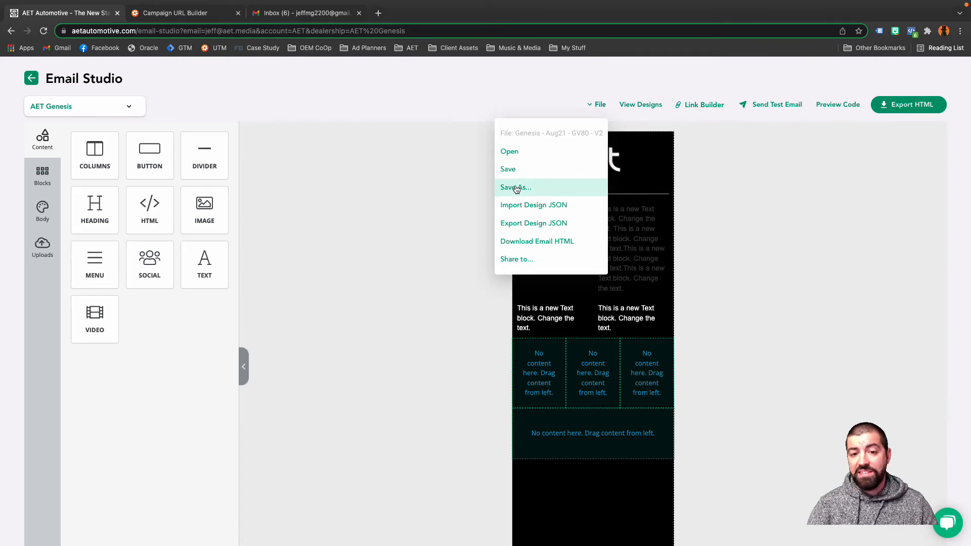
mouse_move(517, 259)
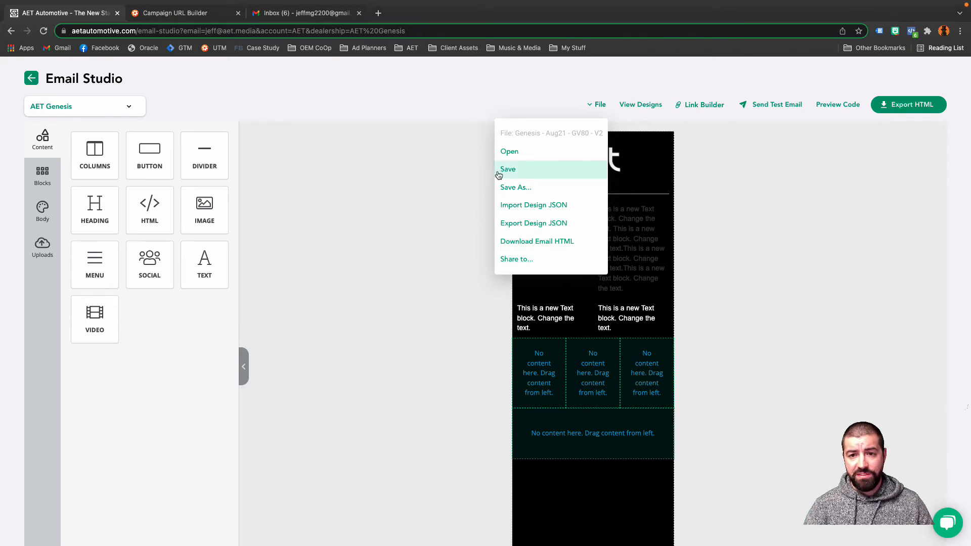
left_click(658, 106)
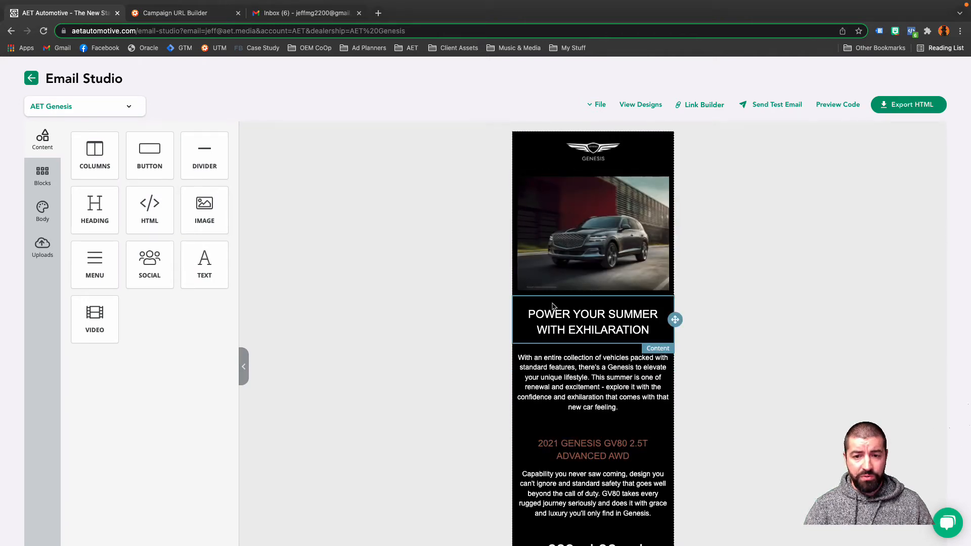
Switch the opened Genesis email to its desktop version and examine the layout down to the footer.
scroll(593, 314, "down", 1)
left_click(514, 349)
left_click(60, 158)
scroll(526, 294, "down", 6)
scroll(526, 294, "down", 10)
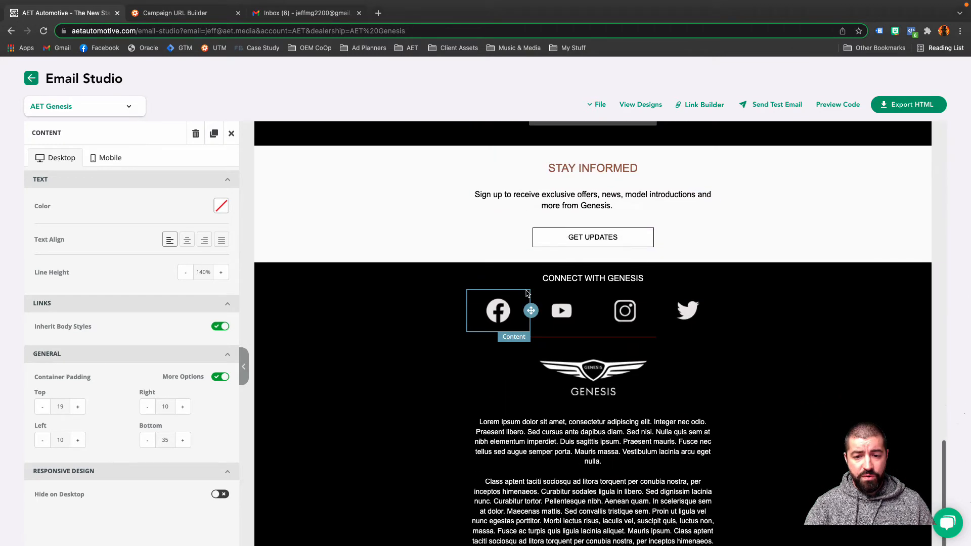
scroll(526, 293, "down", 2)
scroll(526, 293, "up", 5)
scroll(526, 294, "down", 3)
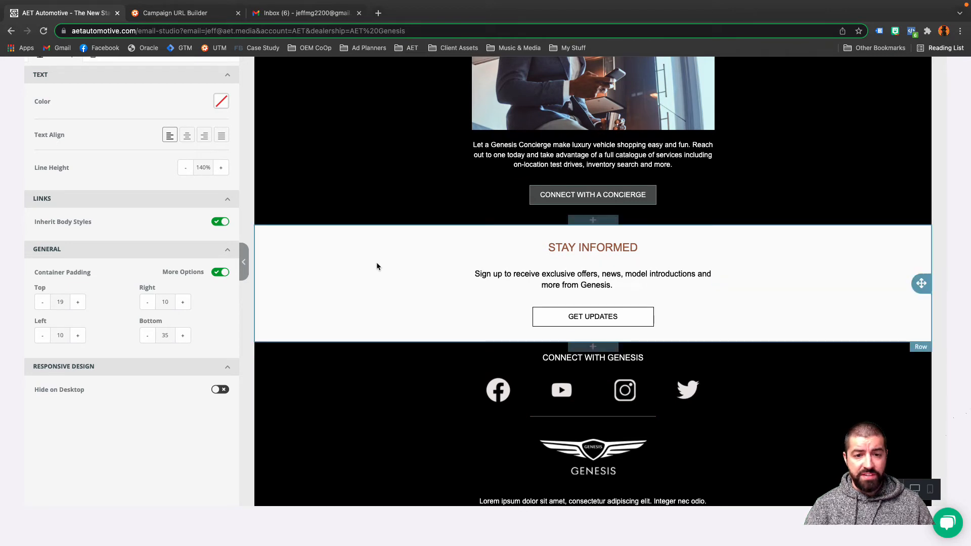
Select the Stay Informed row and set its Column 1 background color to red, F50202.
left_click(833, 274)
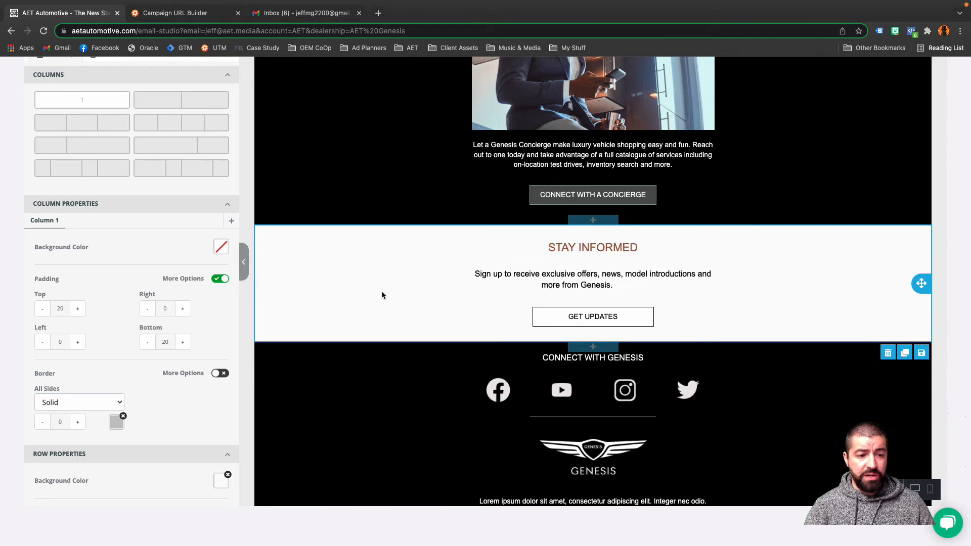
scroll(206, 338, "up", 2)
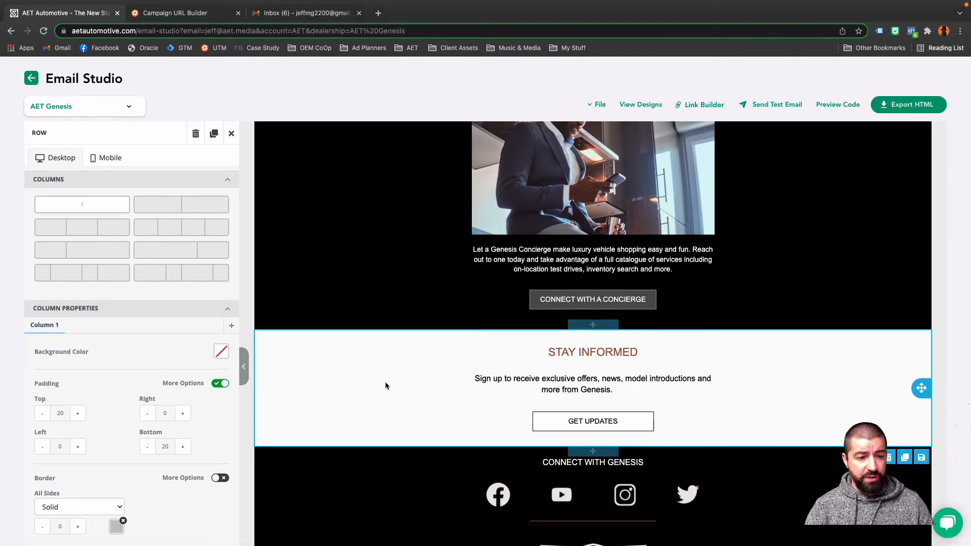
scroll(346, 405, "down", 1)
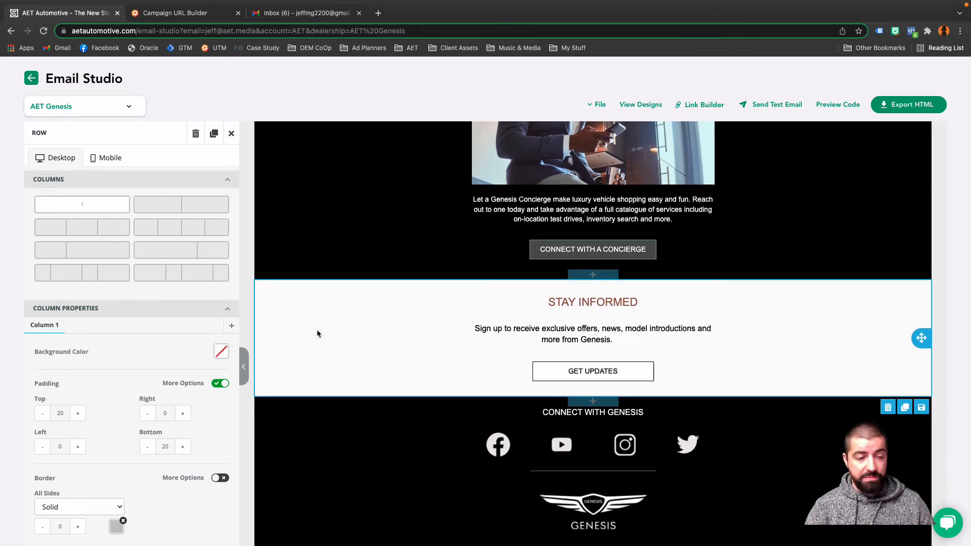
left_click(231, 133)
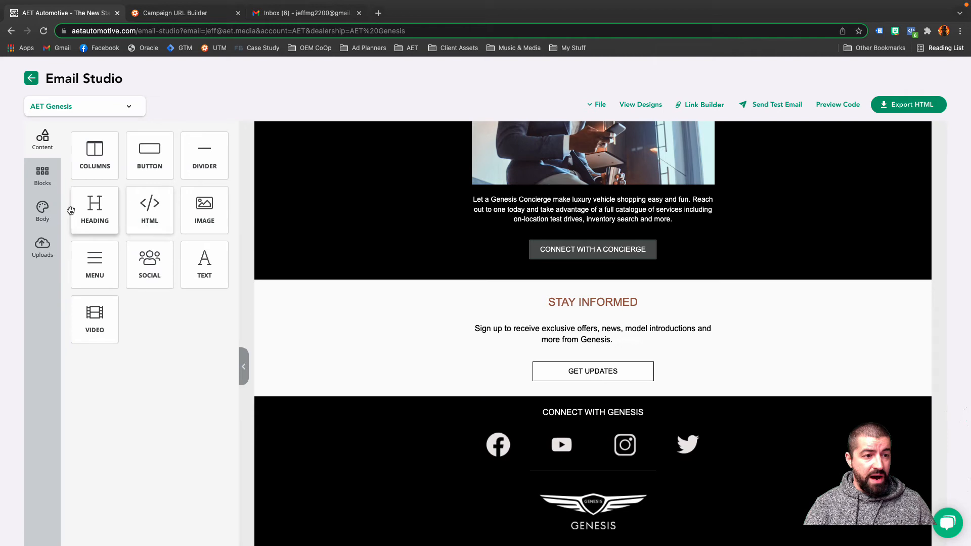
left_click(338, 339)
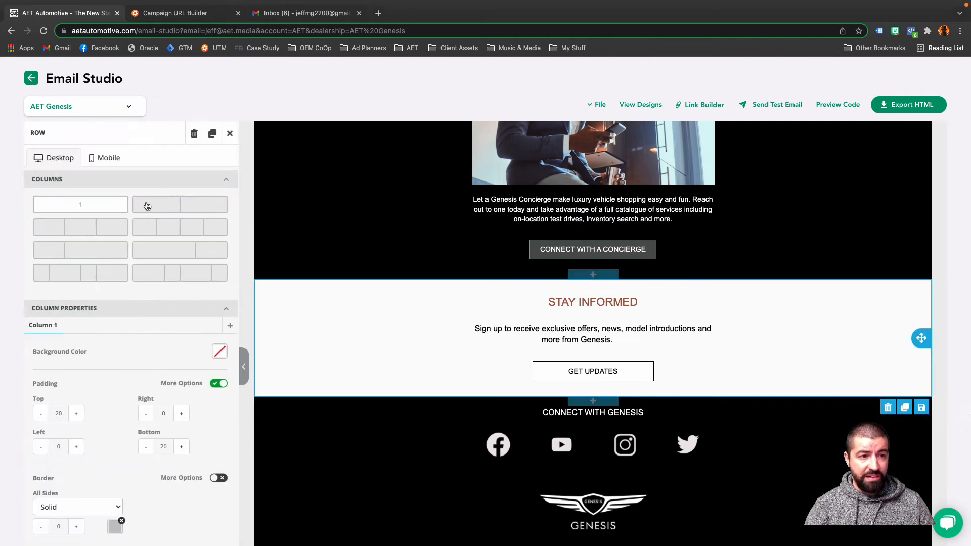
scroll(127, 368, "down", 1)
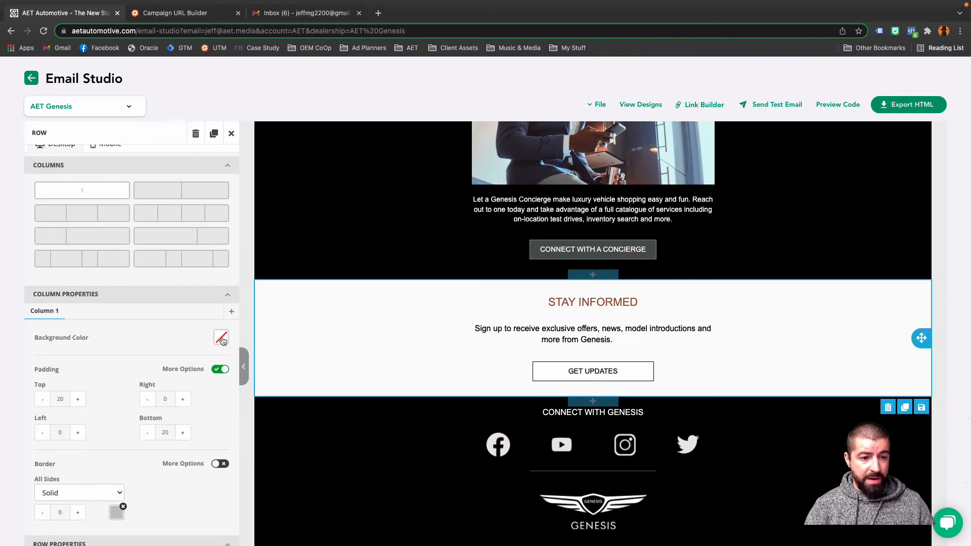
left_click(222, 337)
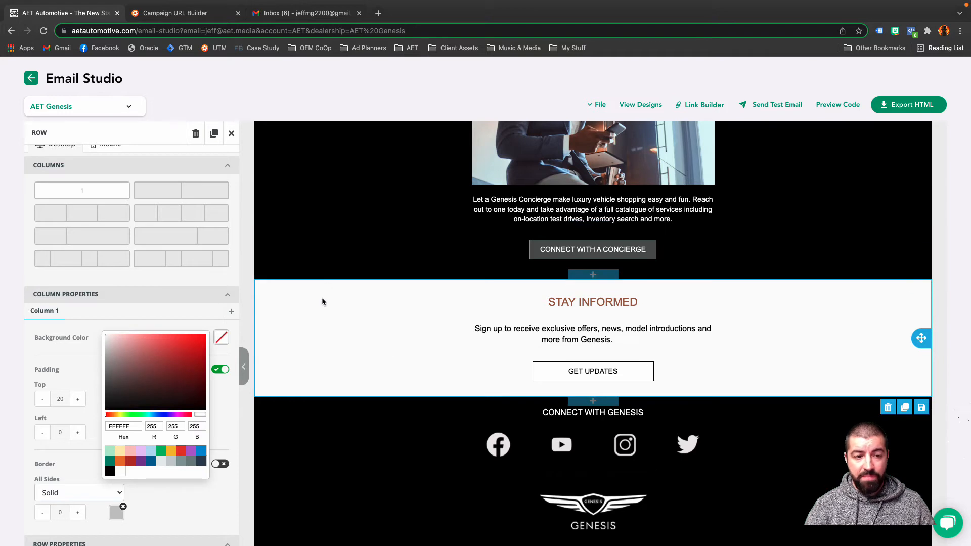
left_click_drag(172, 377, 204, 342)
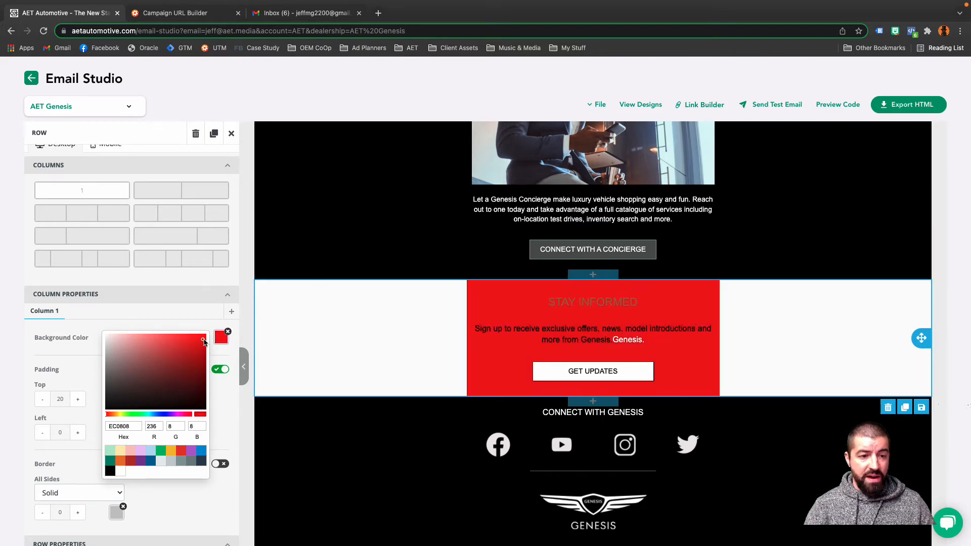
left_click(79, 379)
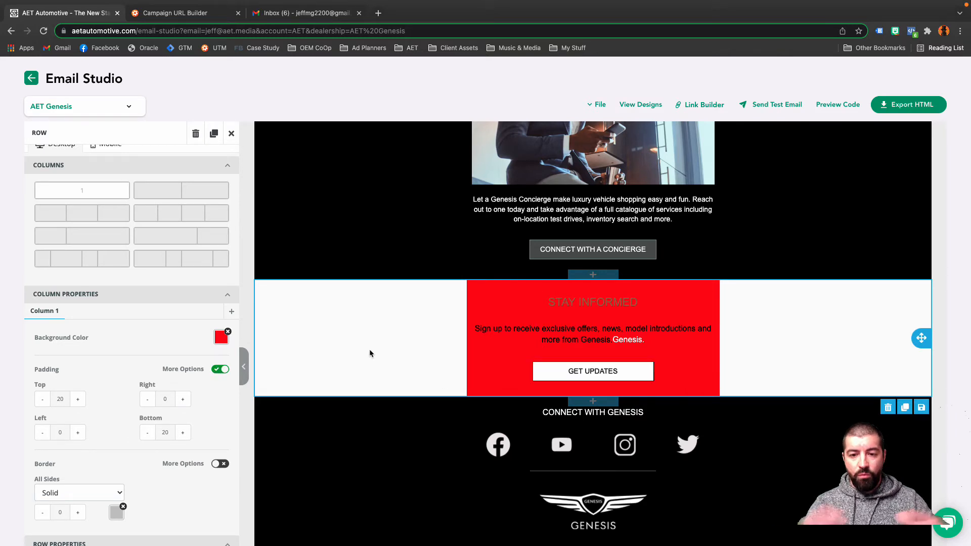
Set the Stay Informed row's Column 1 background color to white, FFFFFF.
left_click(217, 343)
left_click_drag(146, 386, 91, 322)
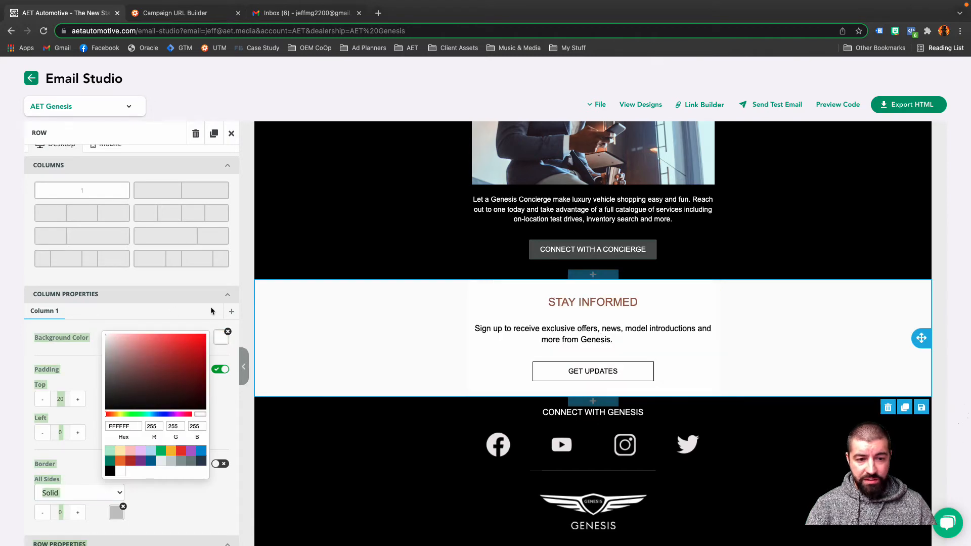
left_click(137, 344)
left_click_drag(144, 340, 93, 332)
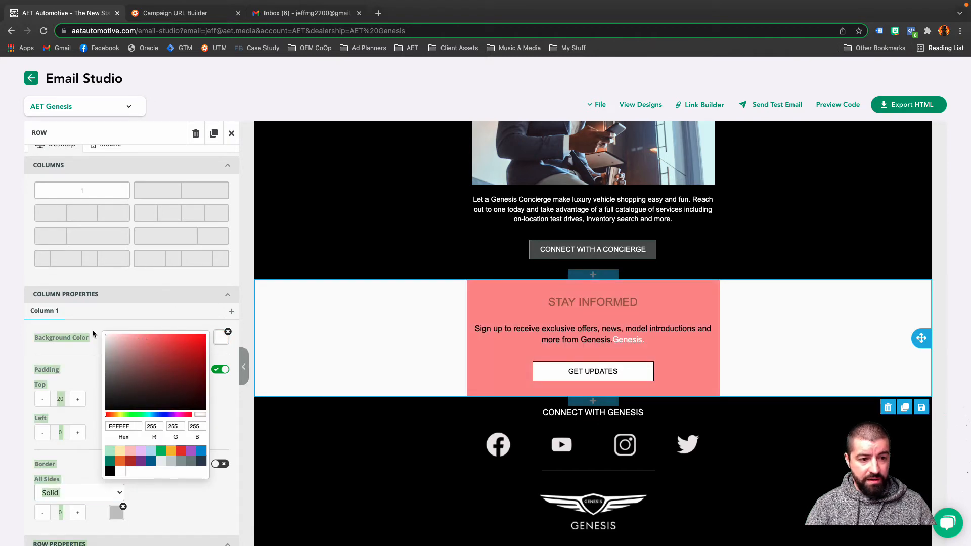
left_click(327, 325)
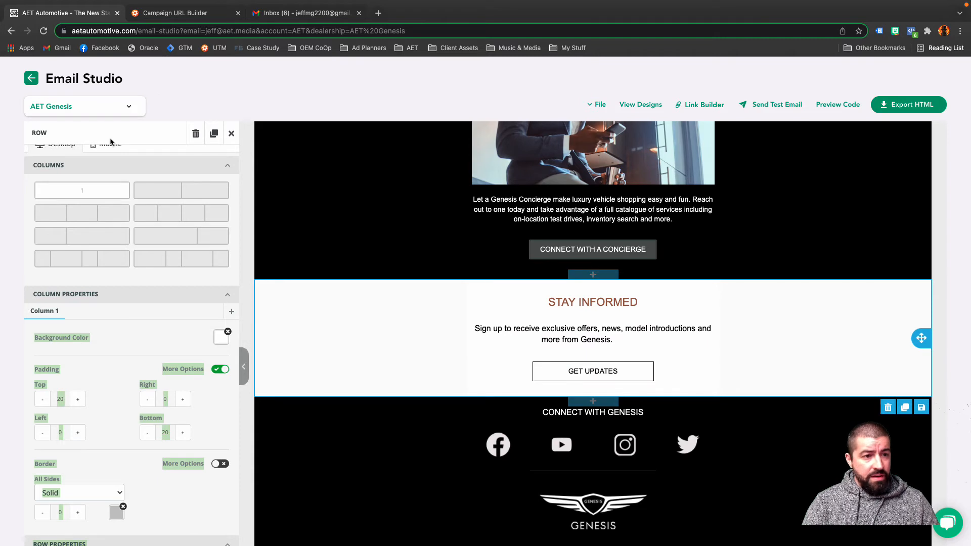
Compare how the lease price text block wraps in the mobile and desktop versions, ending in the mobile version.
scroll(103, 177, "up", 1)
left_click(109, 158)
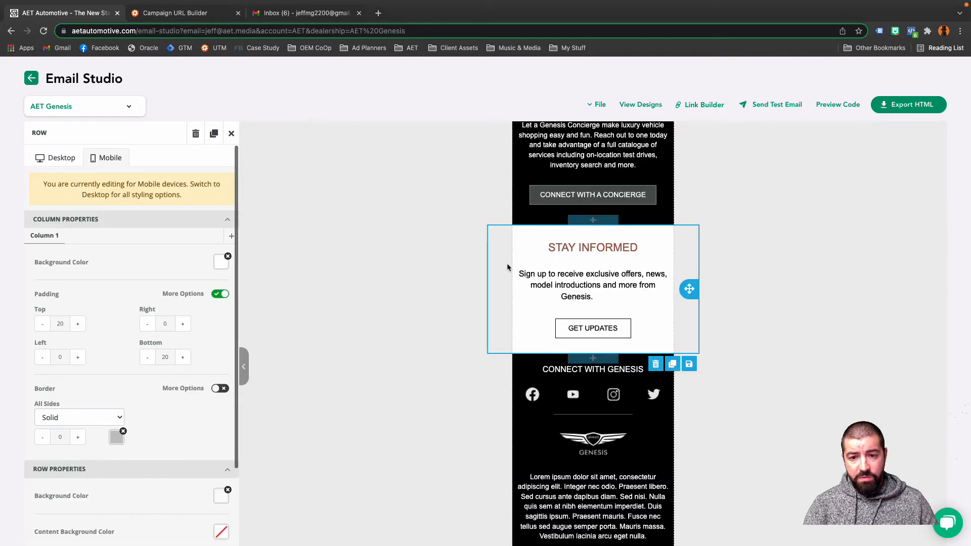
left_click(795, 315)
scroll(795, 315, "up", 10)
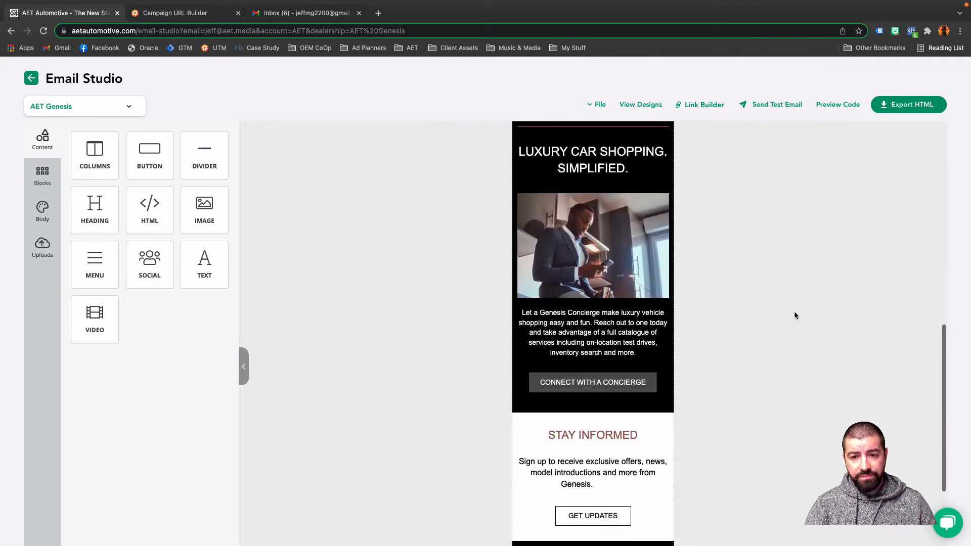
scroll(794, 315, "up", 4)
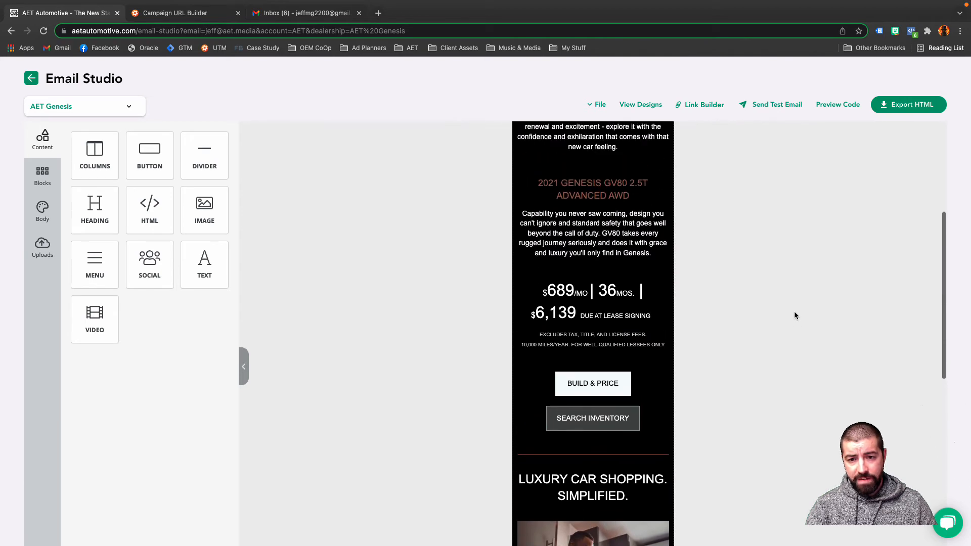
left_click(621, 295)
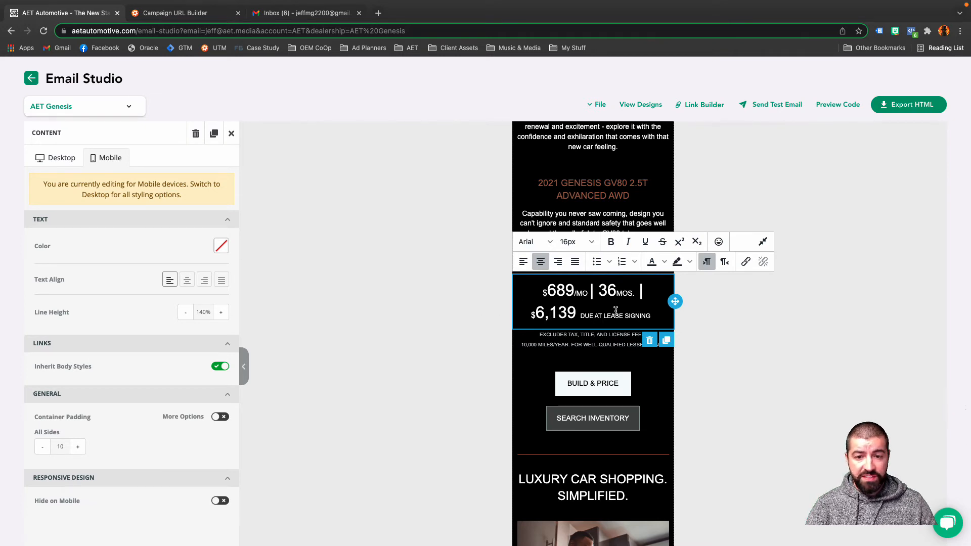
left_click(69, 159)
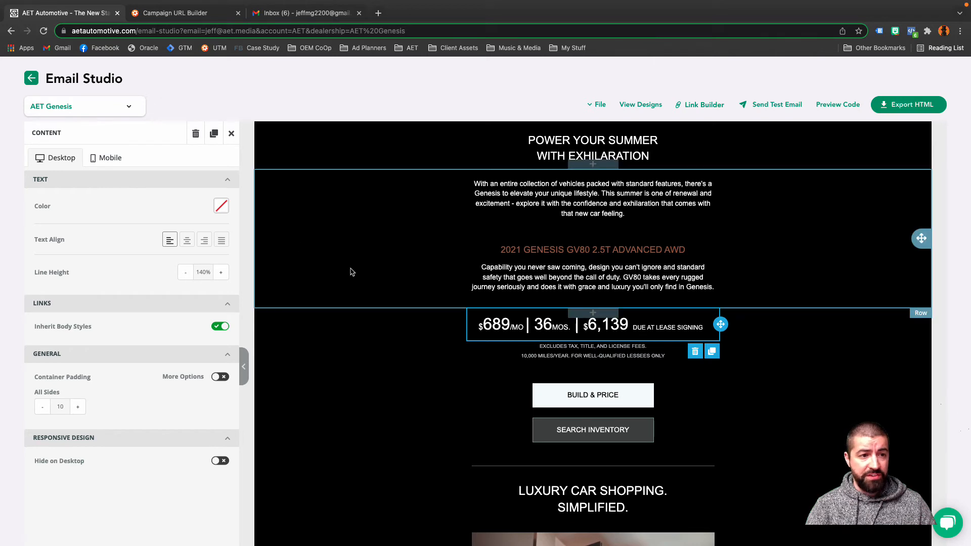
left_click(111, 158)
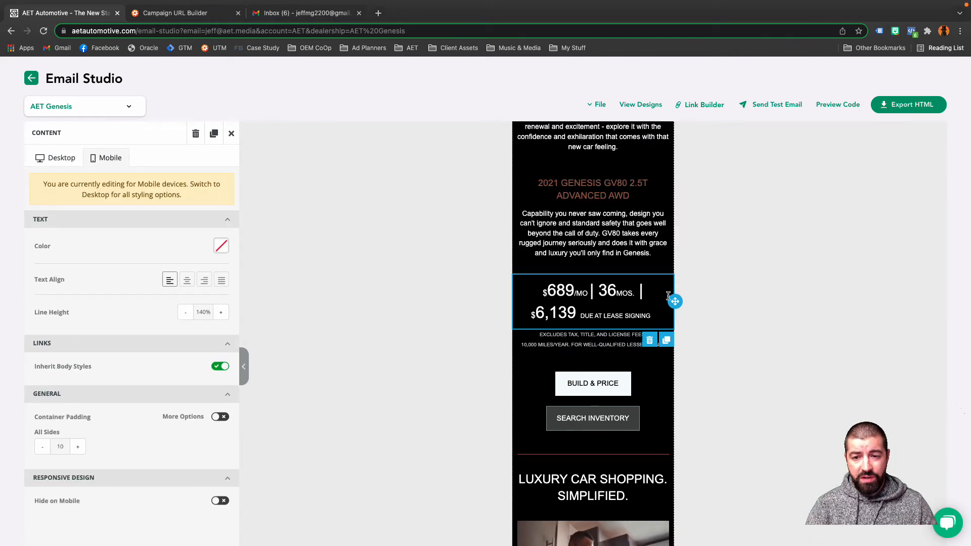
Duplicate the lease price text block and turn on Hide on Mobile for the upper copy.
left_click(667, 341)
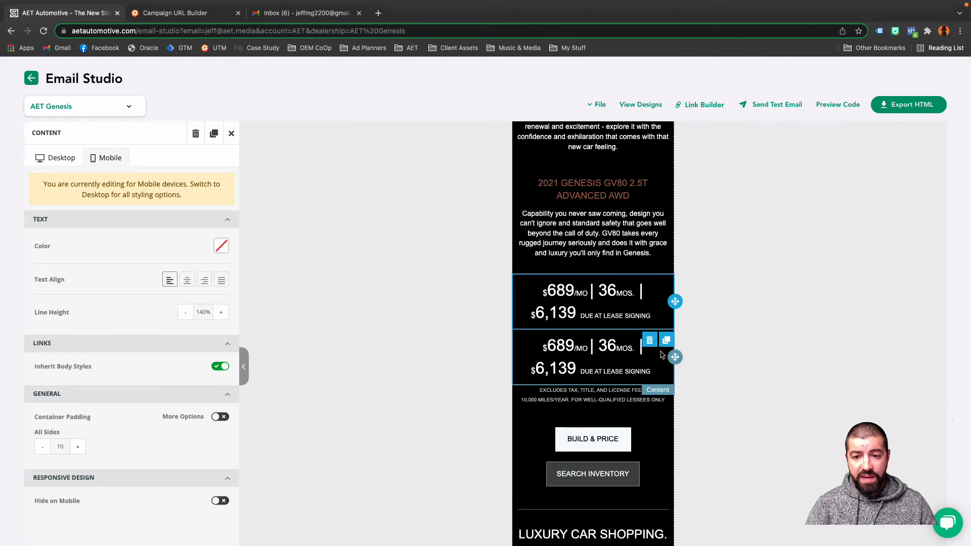
left_click(640, 320)
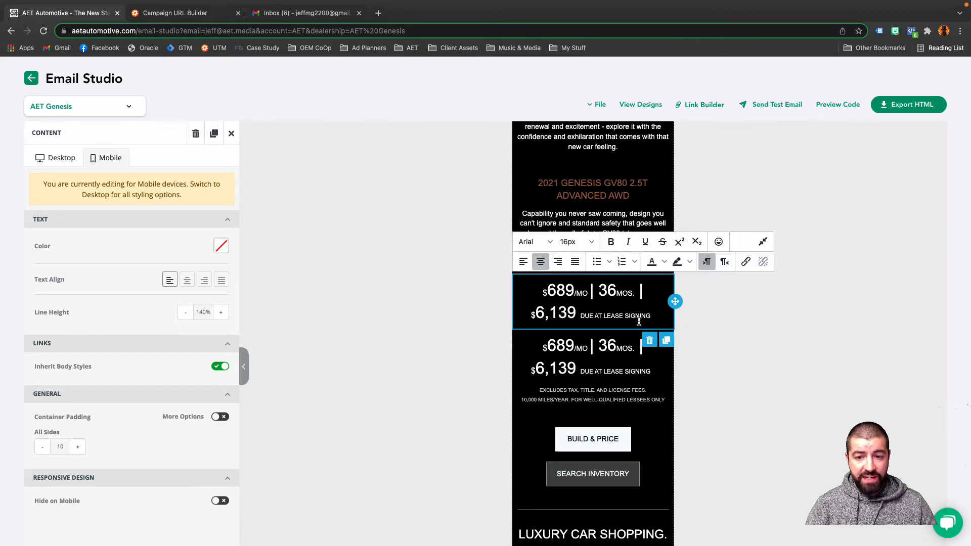
left_click(514, 315)
left_click(535, 303)
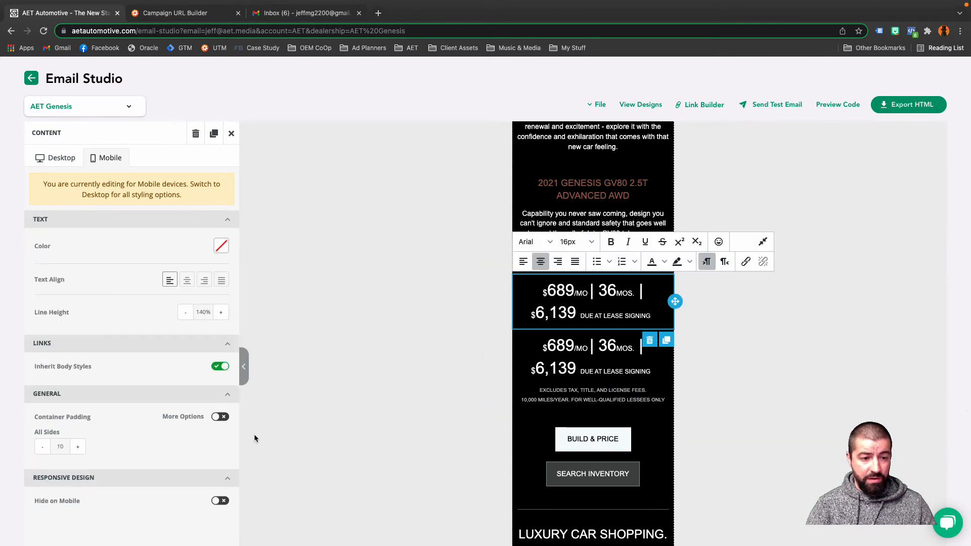
scroll(156, 457, "down", 3)
left_click(221, 436)
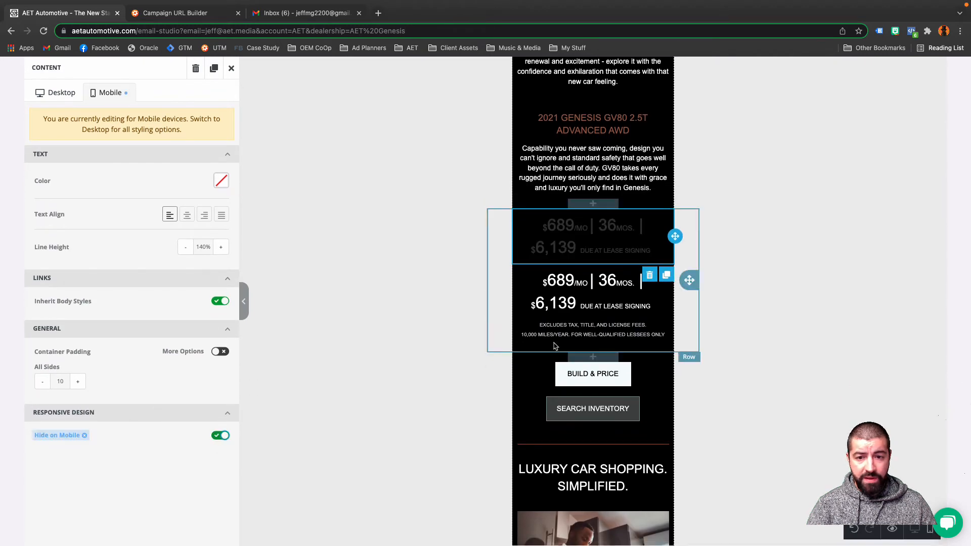
Set the "$689/MO | 36MOS. | $6,139" text in the lower lease price block to 16px after trying 12px and 14px, then deselect the block.
left_click(581, 295)
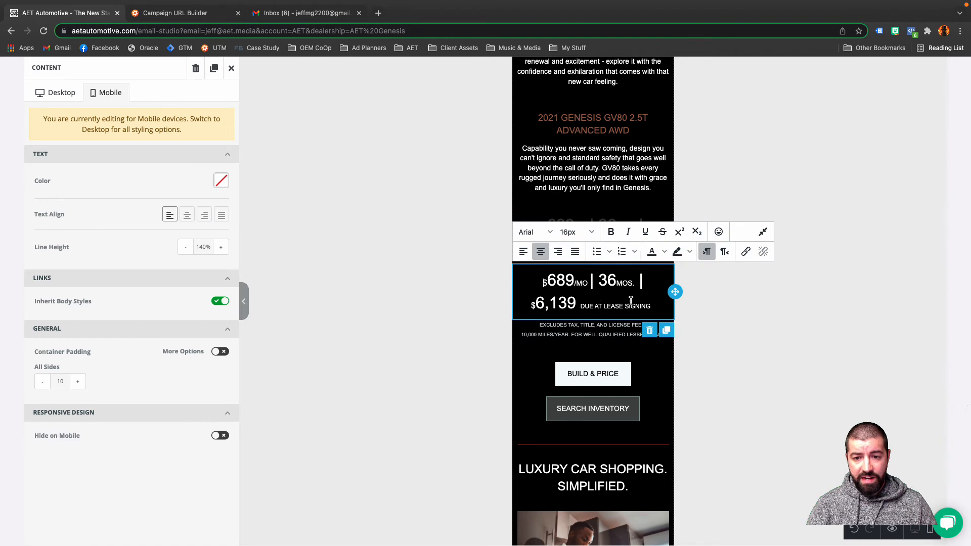
left_click_drag(573, 302, 545, 279)
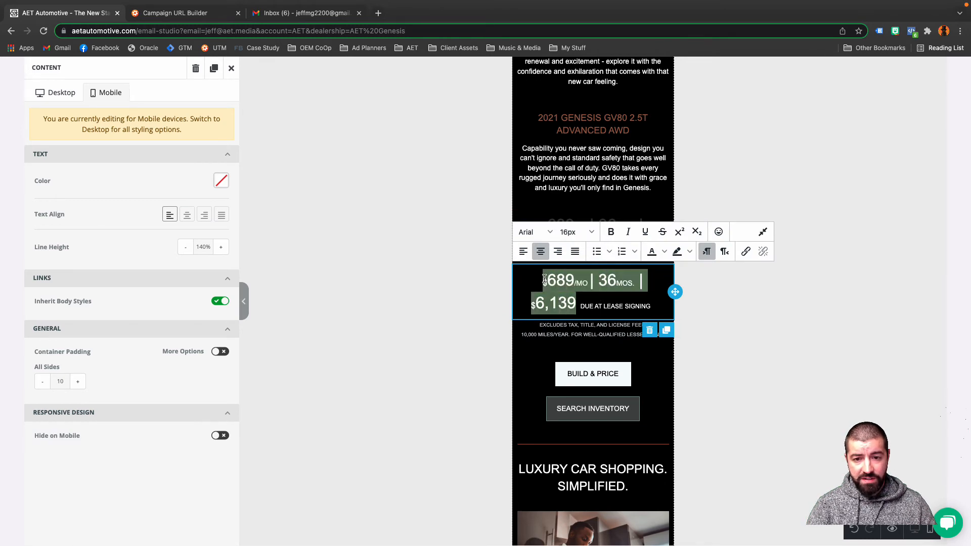
left_click(590, 231)
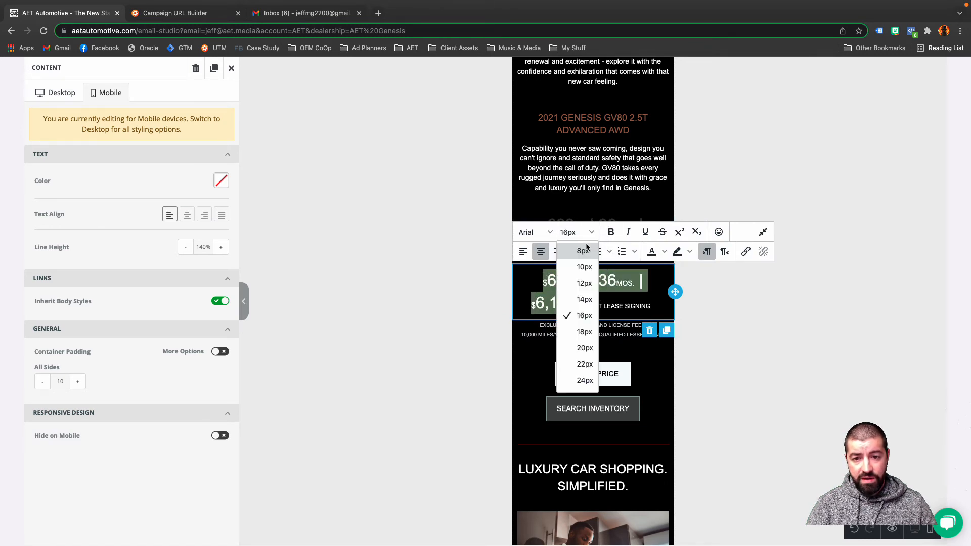
left_click(584, 286)
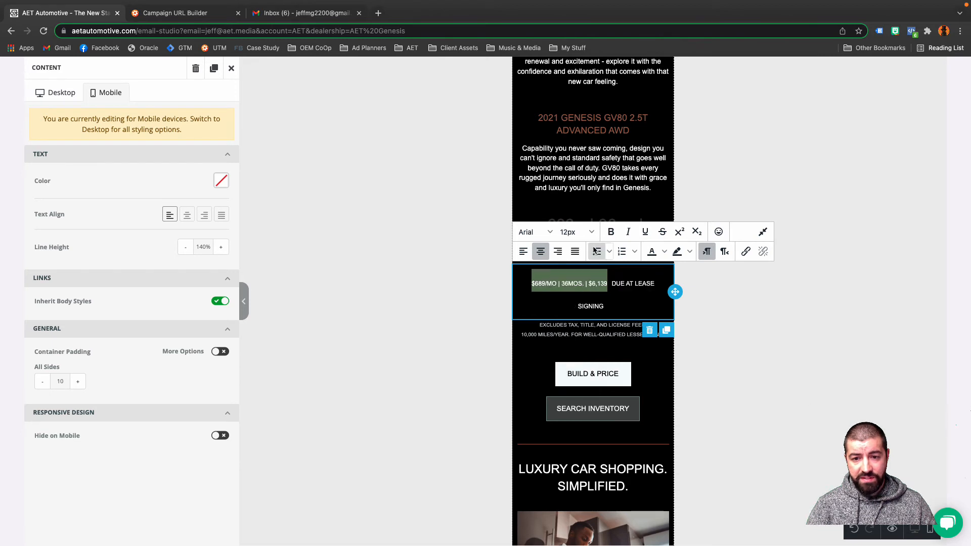
left_click(592, 233)
left_click(583, 299)
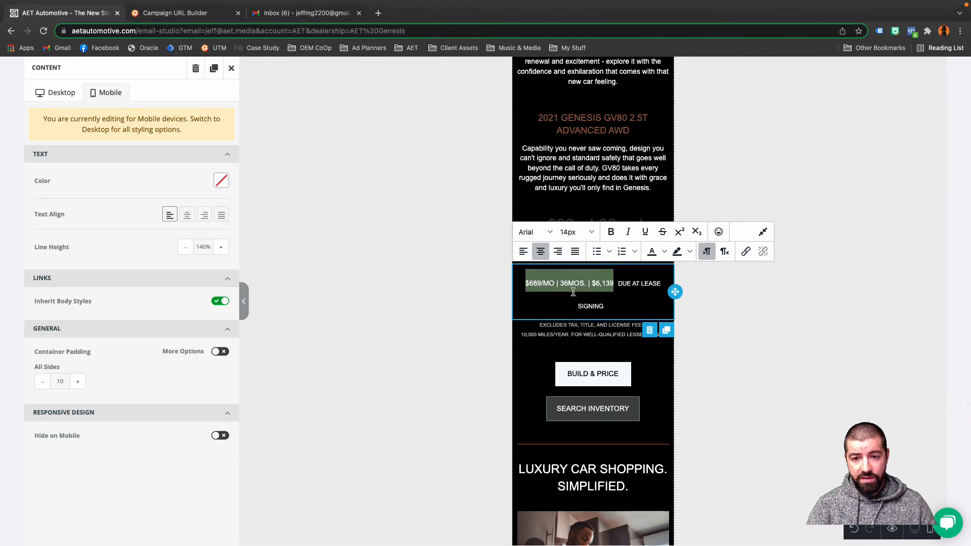
left_click(592, 234)
left_click(583, 316)
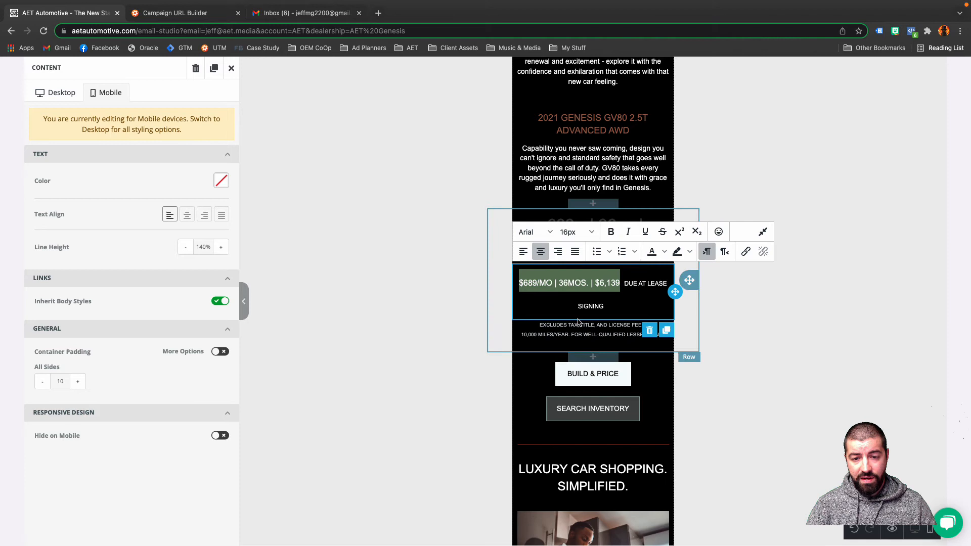
left_click(756, 171)
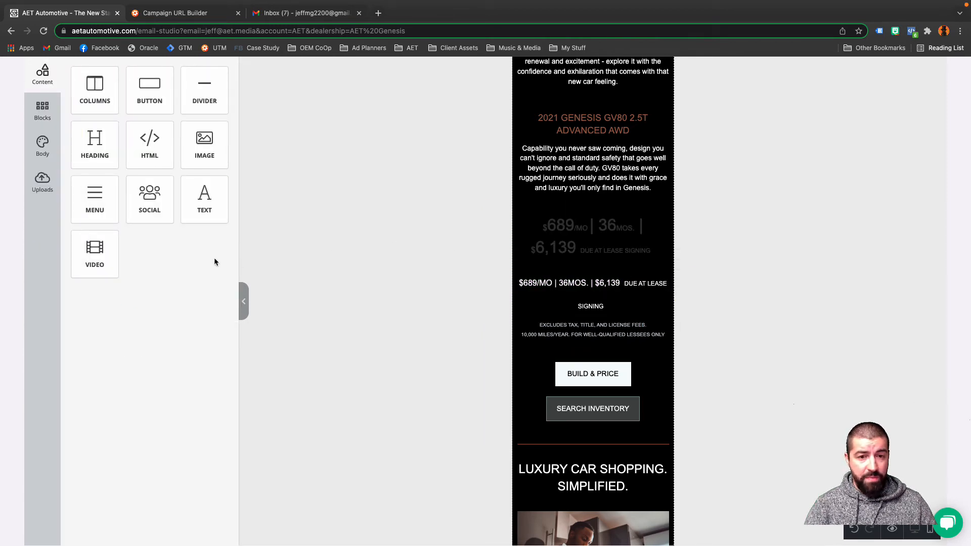
In the desktop version, turn on Hide on Desktop for the lower, smaller lease price text block.
scroll(214, 261, "up", 2)
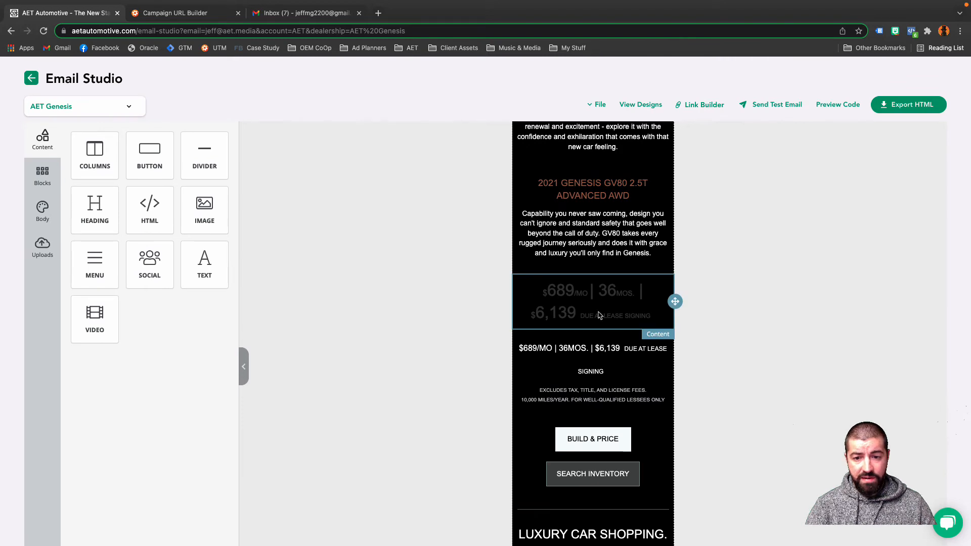
left_click(571, 349)
left_click(55, 158)
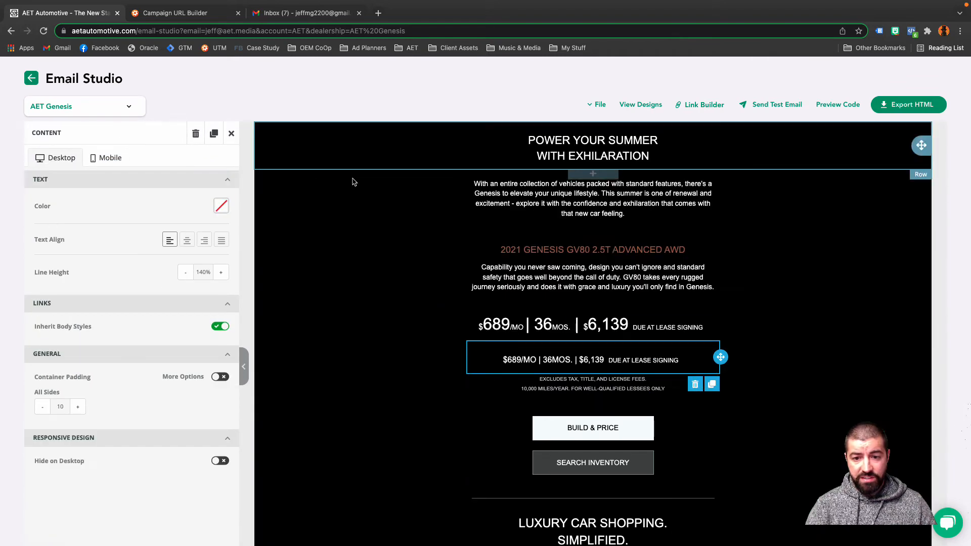
left_click(702, 361)
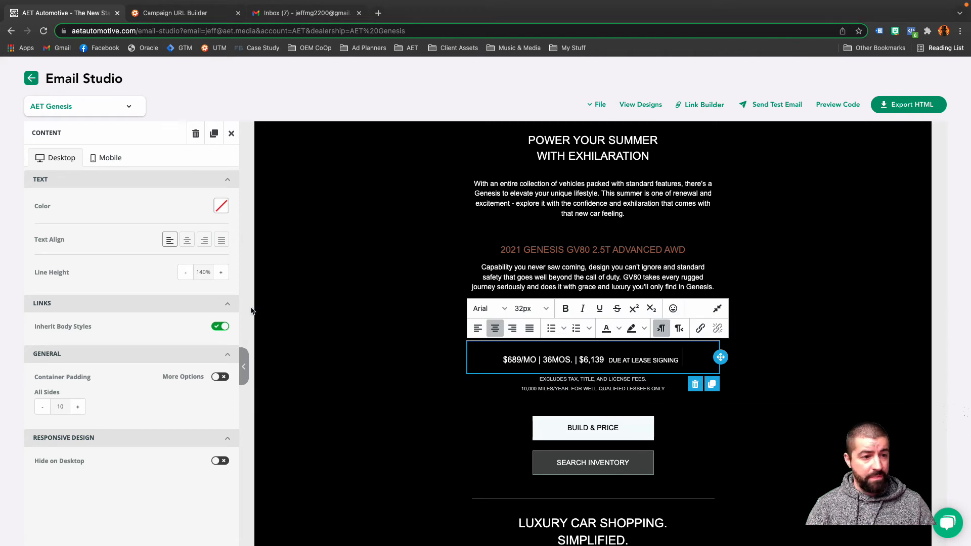
left_click(224, 464)
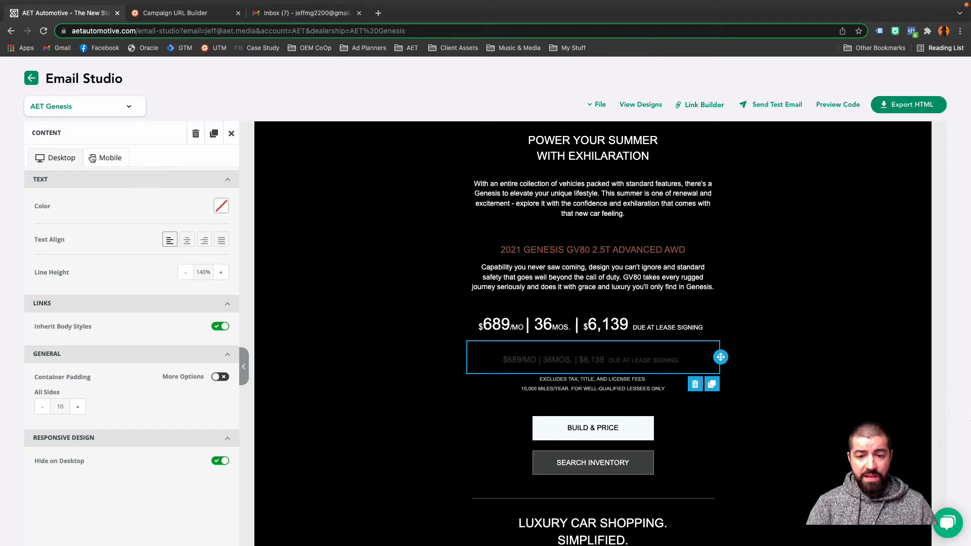
Review the mobile version of the email, checking how the two lease price blocks display.
left_click(93, 158)
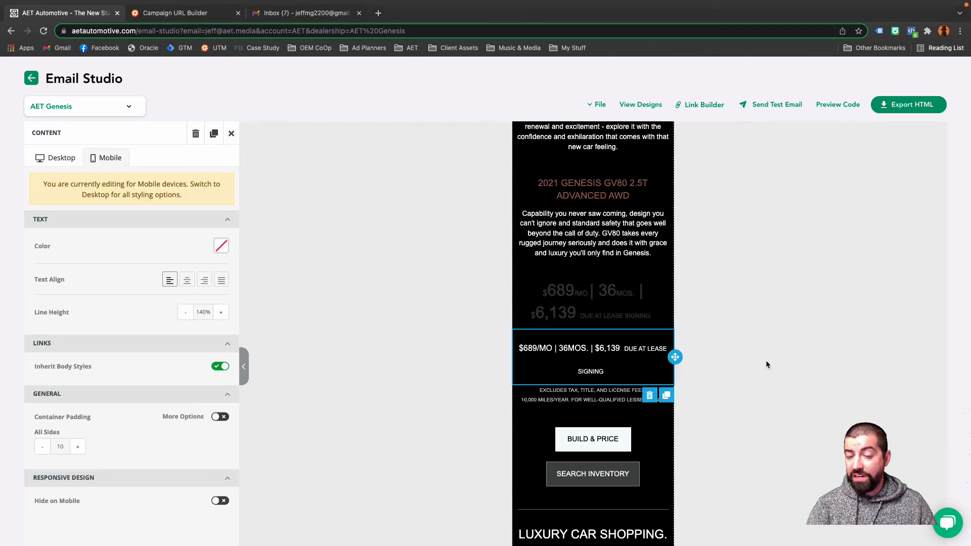
scroll(757, 368, "up", 3)
scroll(758, 368, "down", 4)
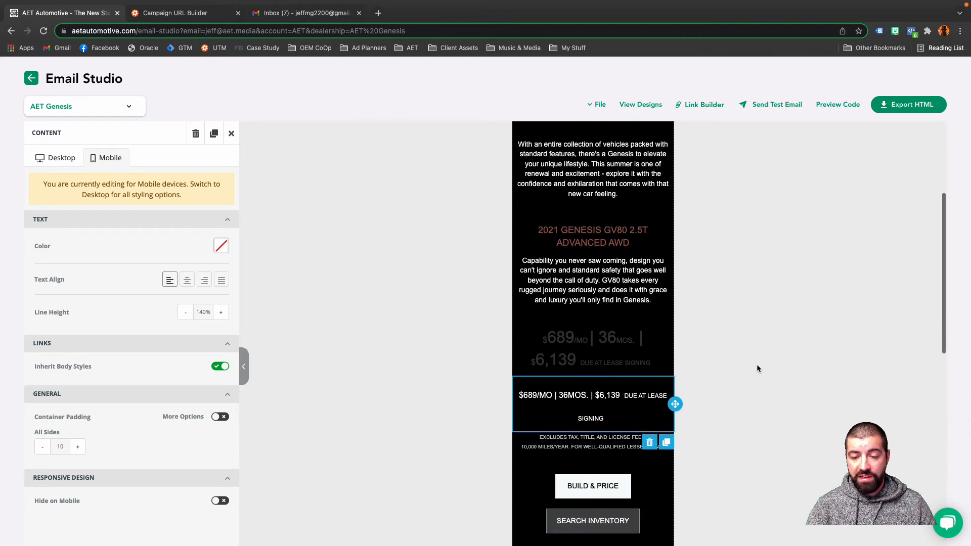
scroll(758, 368, "down", 2)
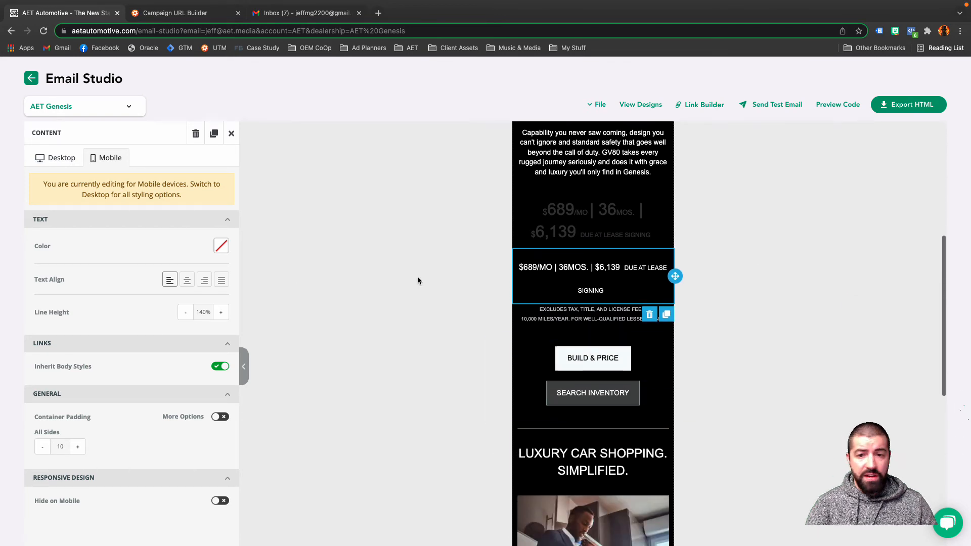
scroll(493, 305, "down", 2)
scroll(493, 306, "up", 15)
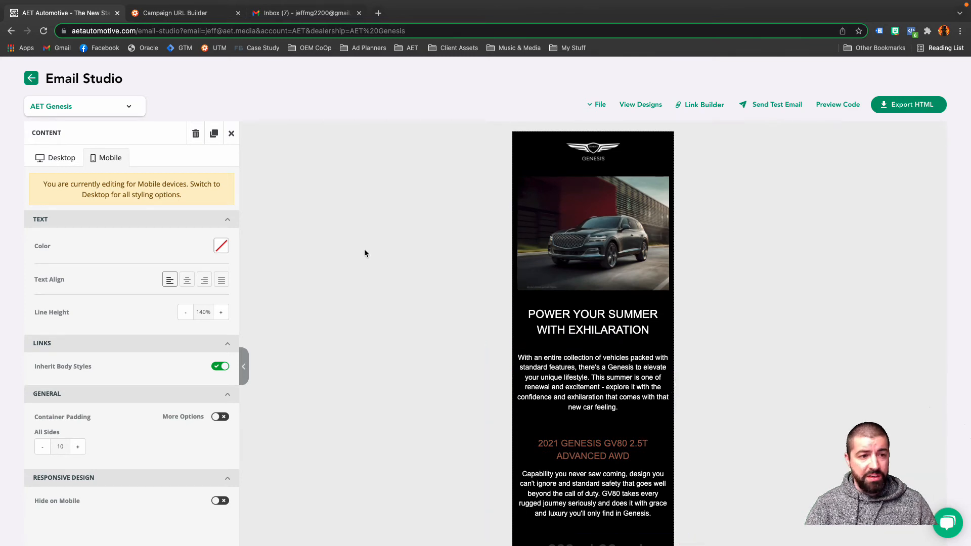
Switch to the desktop version and inspect the settings of the GV80 description text and the Search Inventory button.
left_click(59, 161)
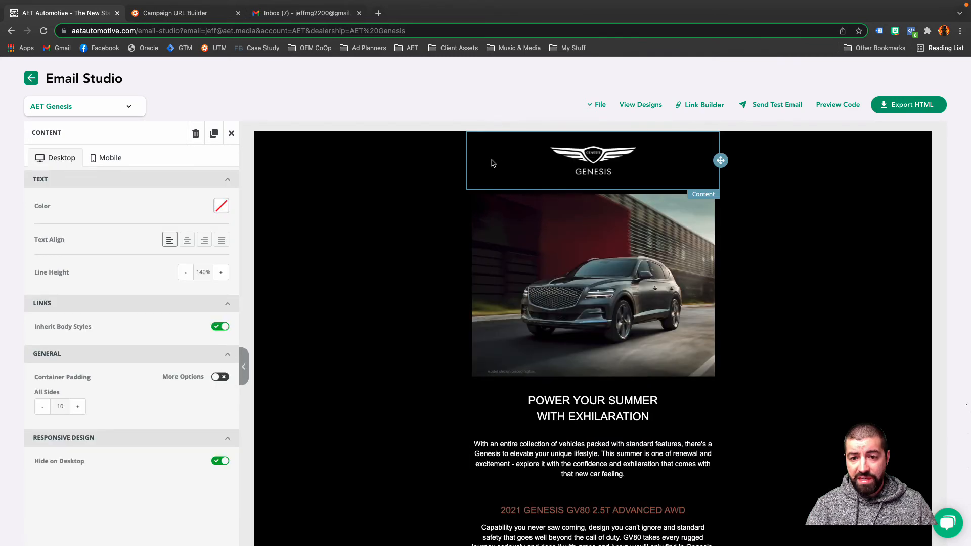
scroll(615, 231, "down", 6)
left_click(605, 233)
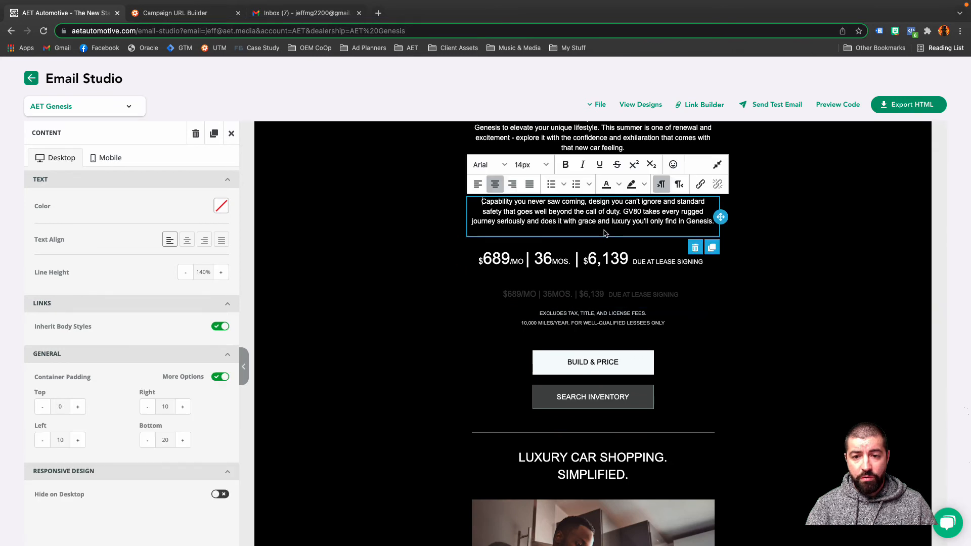
scroll(605, 228, "down", 3)
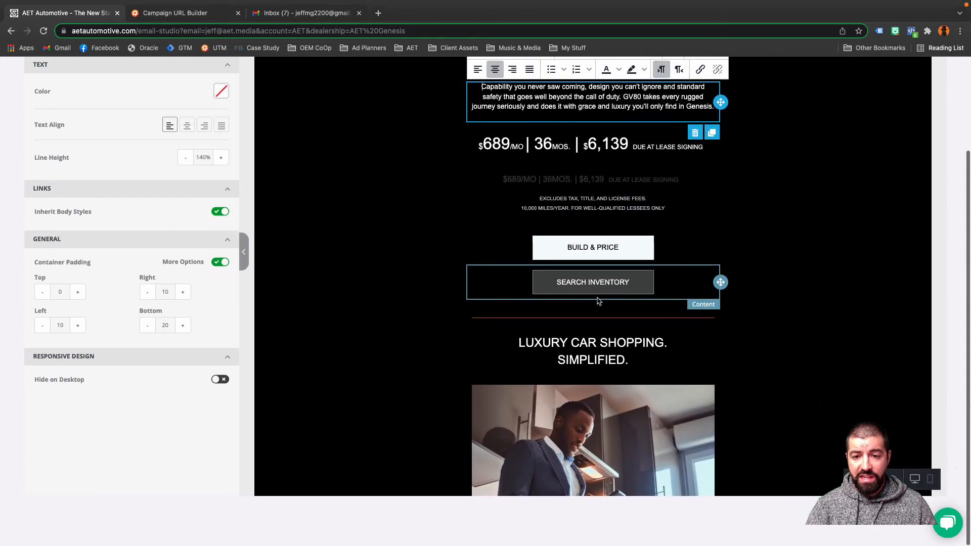
left_click(600, 287)
scroll(168, 417, "down", 6)
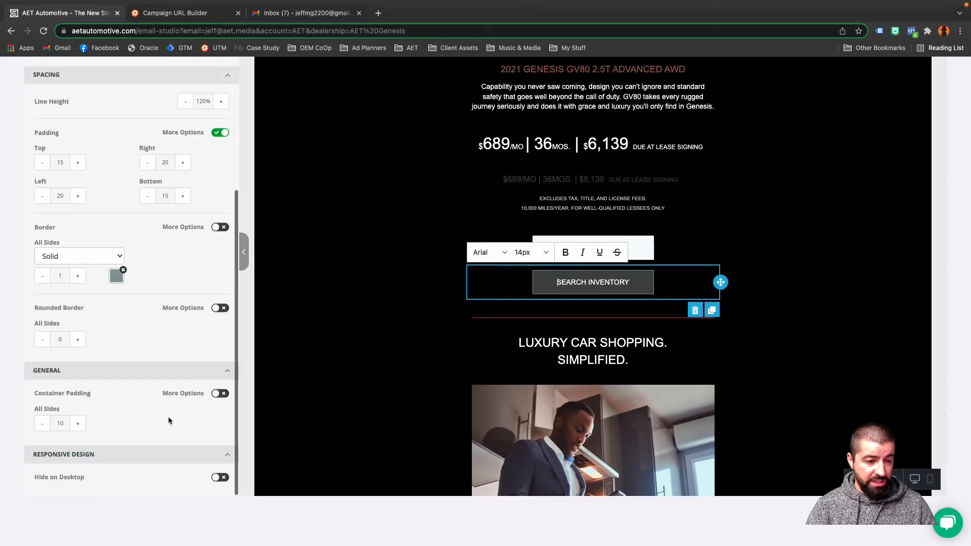
scroll(168, 416, "up", 5)
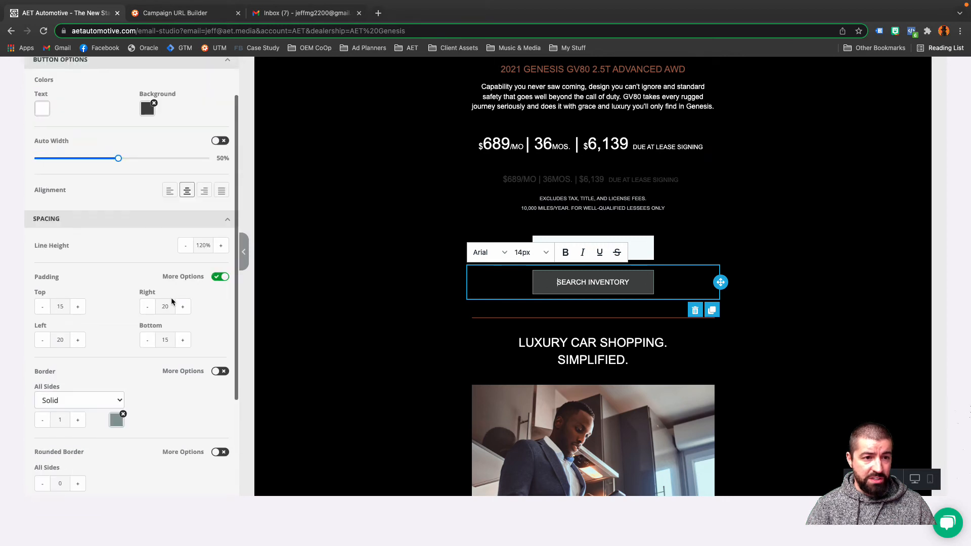
left_click(149, 107)
scroll(150, 106, "up", 3)
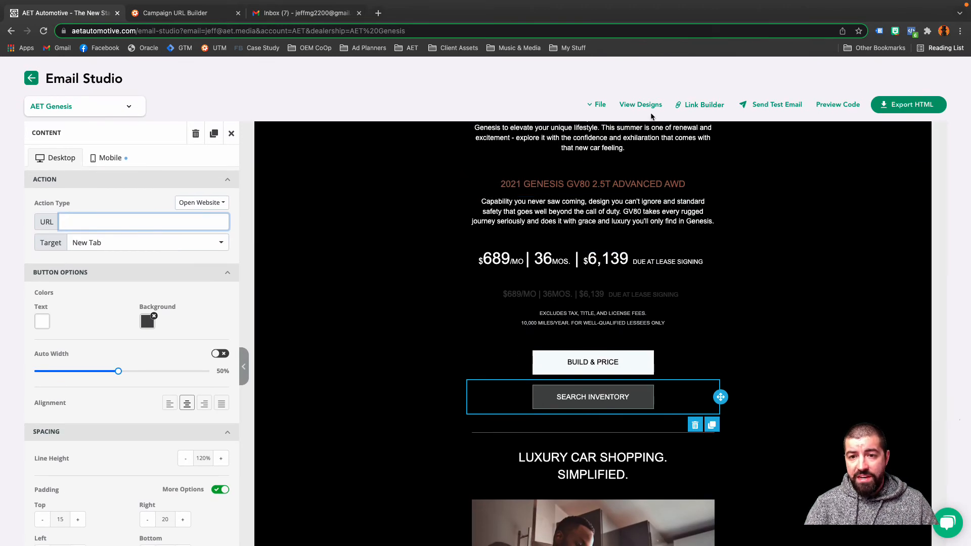
left_click(598, 104)
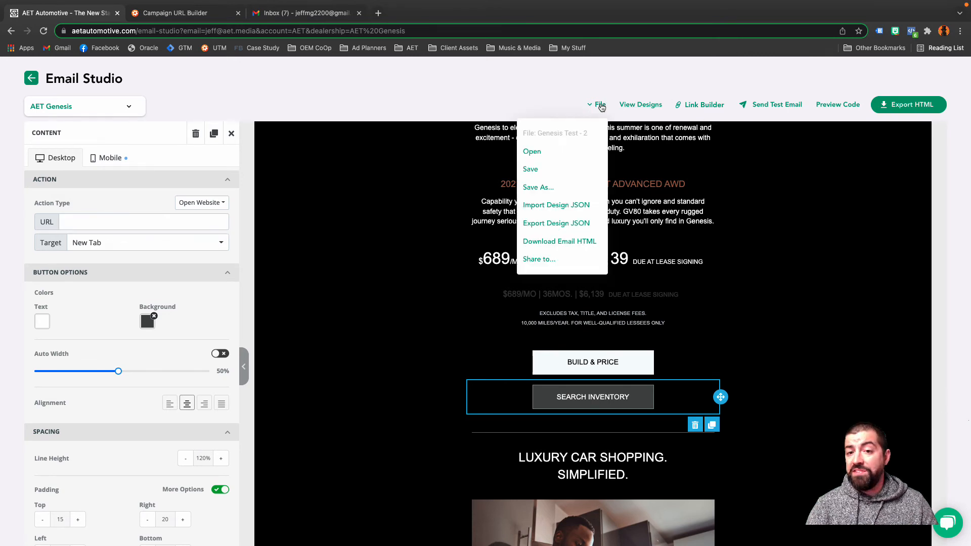
left_click(814, 173)
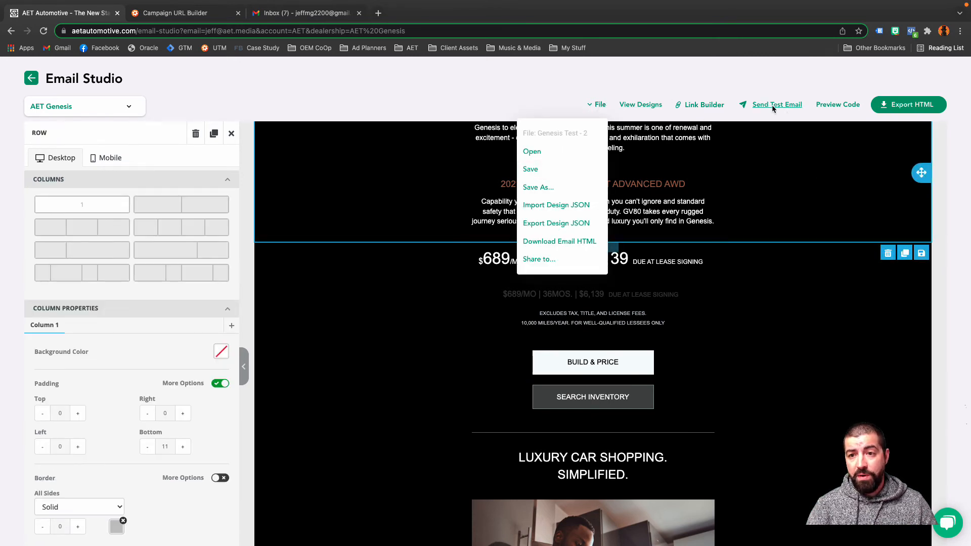
left_click(749, 81)
Send a test email of the design, entering the recipient's own email address.
left_click(770, 106)
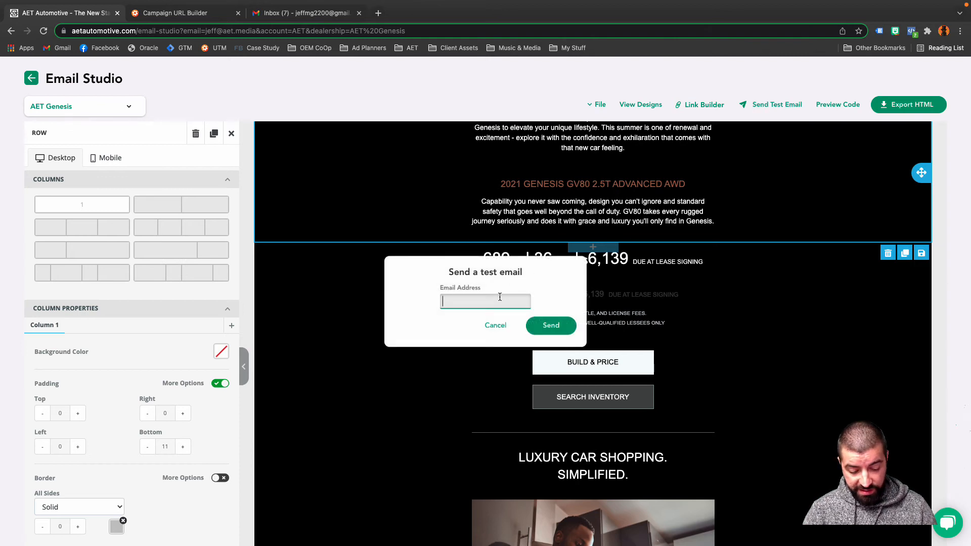
type("je")
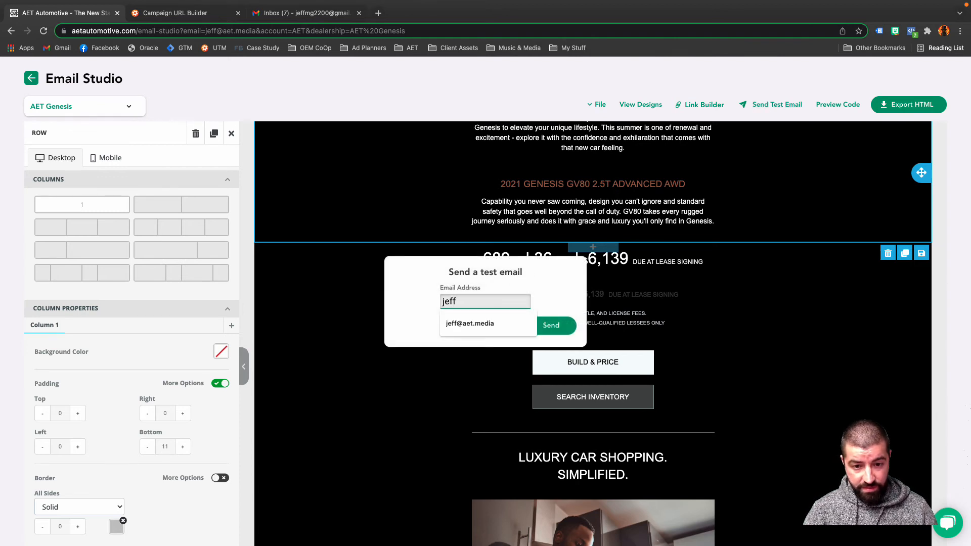
type("ff")
left_click(476, 324)
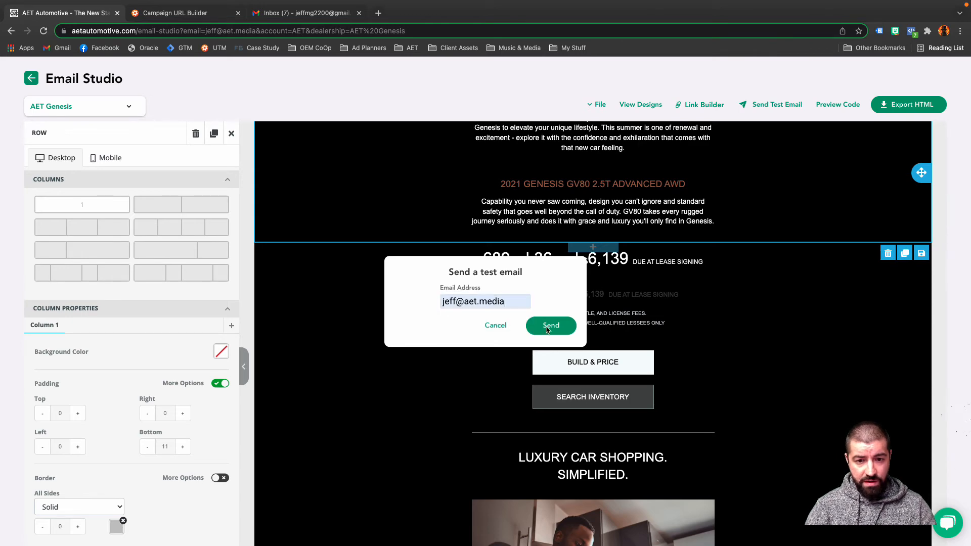
left_click(546, 327)
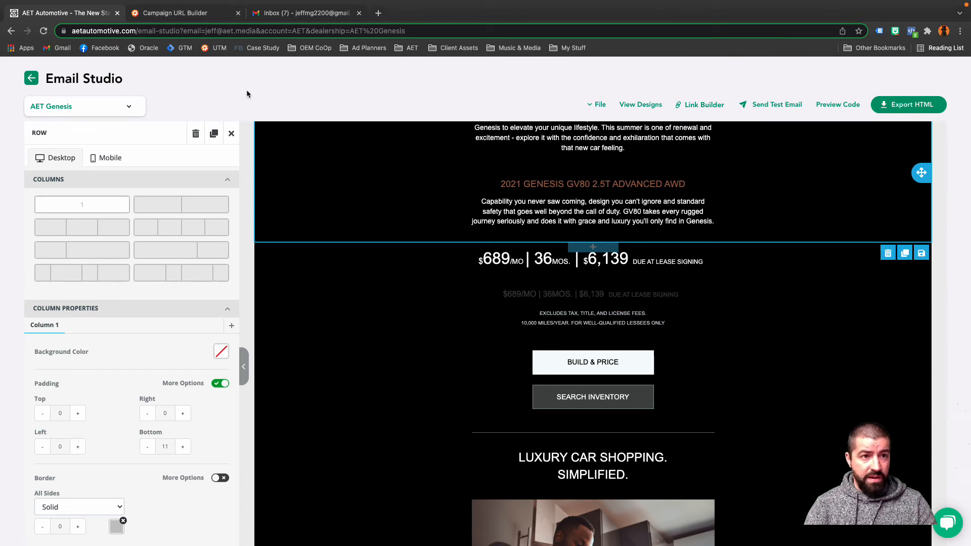
Switch to Gmail, open the work account's inbox and close the personal inbox tab.
left_click(322, 11)
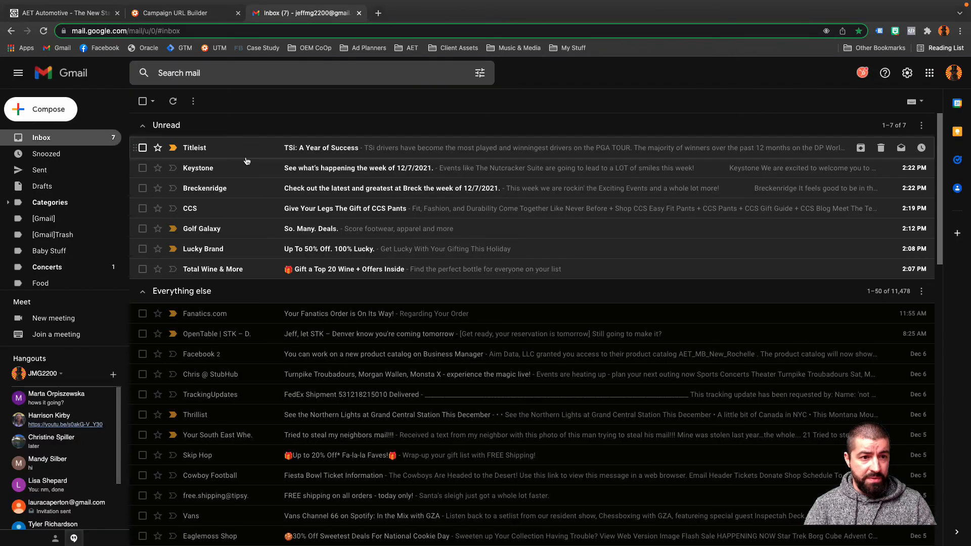
left_click(954, 72)
left_click(850, 220)
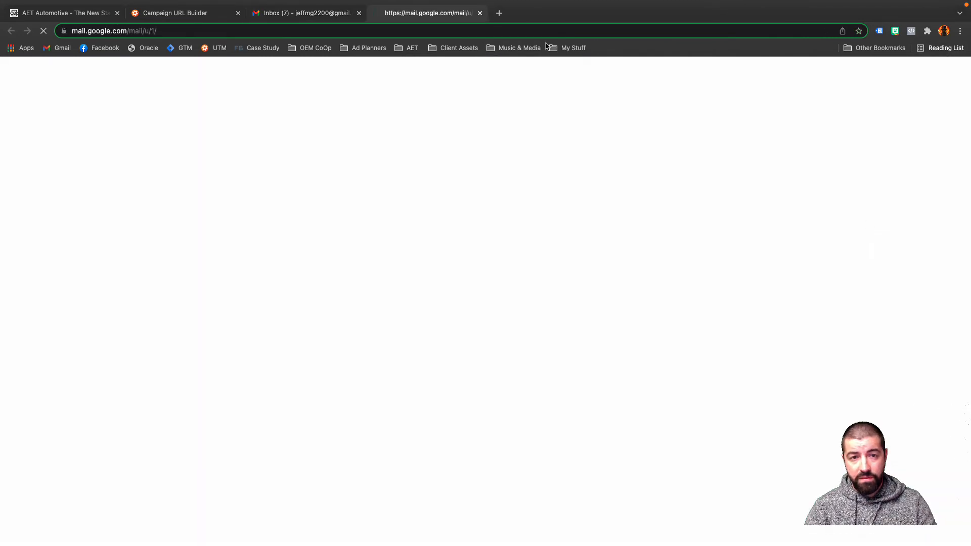
left_click(359, 13)
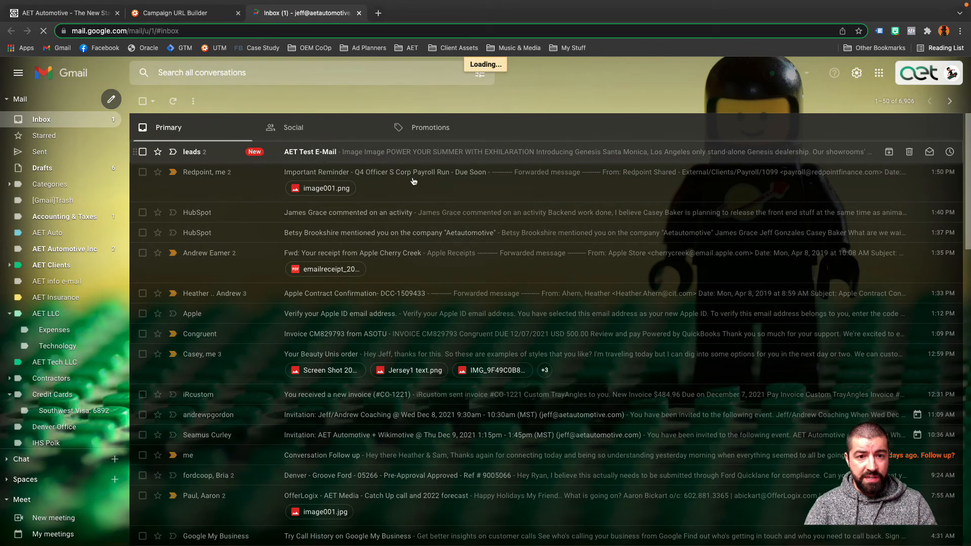
Open the AET Test E-Mail message and examine how the design renders, including the lease price line and buttons.
left_click(358, 157)
scroll(567, 326, "down", 3)
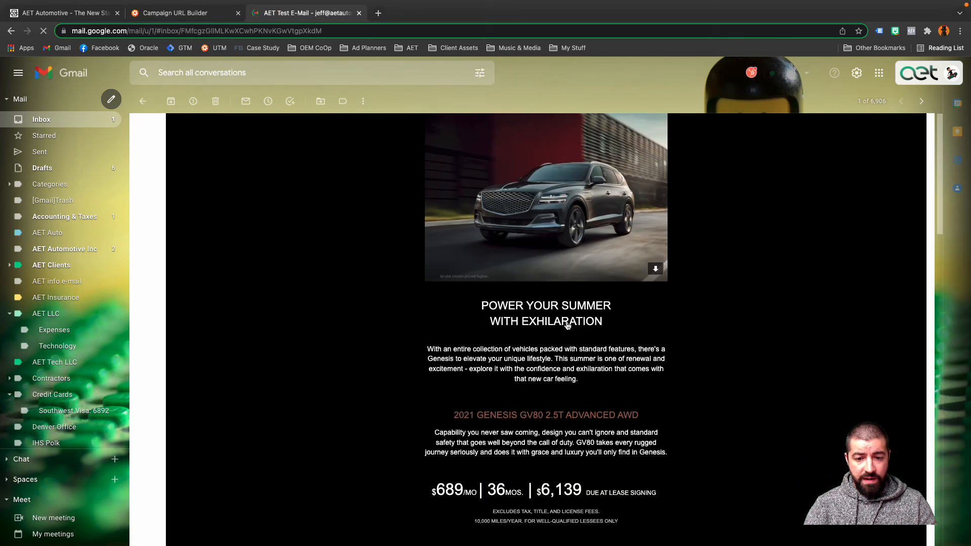
scroll(568, 326, "down", 3)
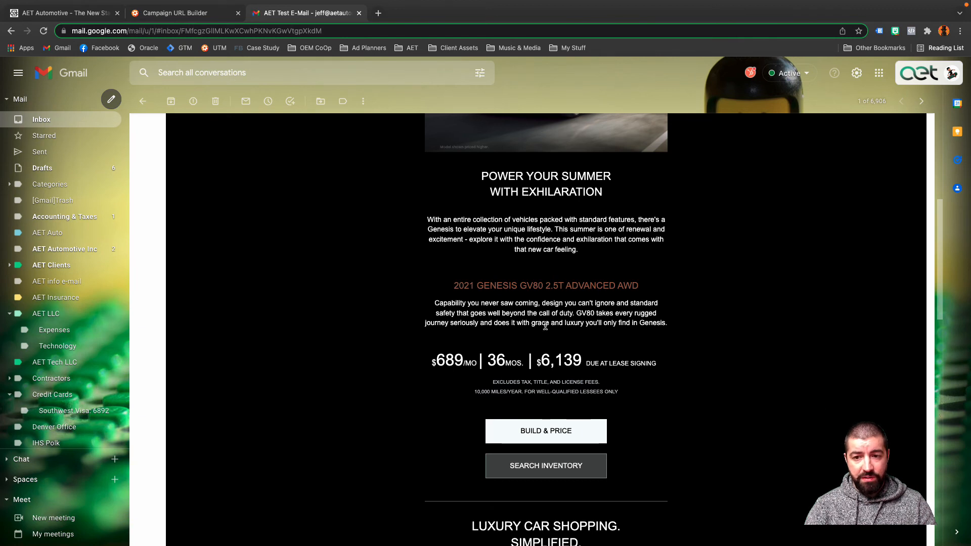
mouse_move(964, 3)
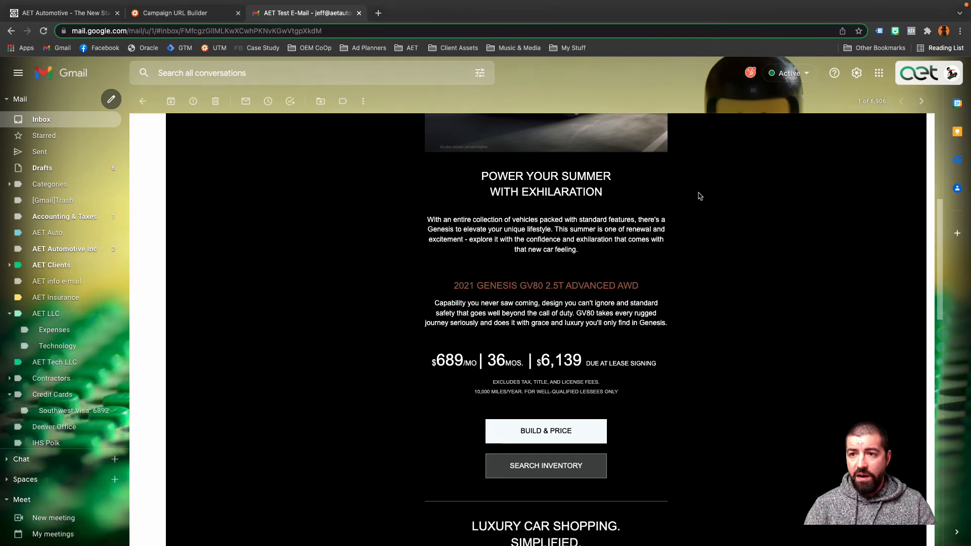
scroll(700, 310, "up", 4)
scroll(699, 310, "down", 4)
scroll(699, 311, "up", 7)
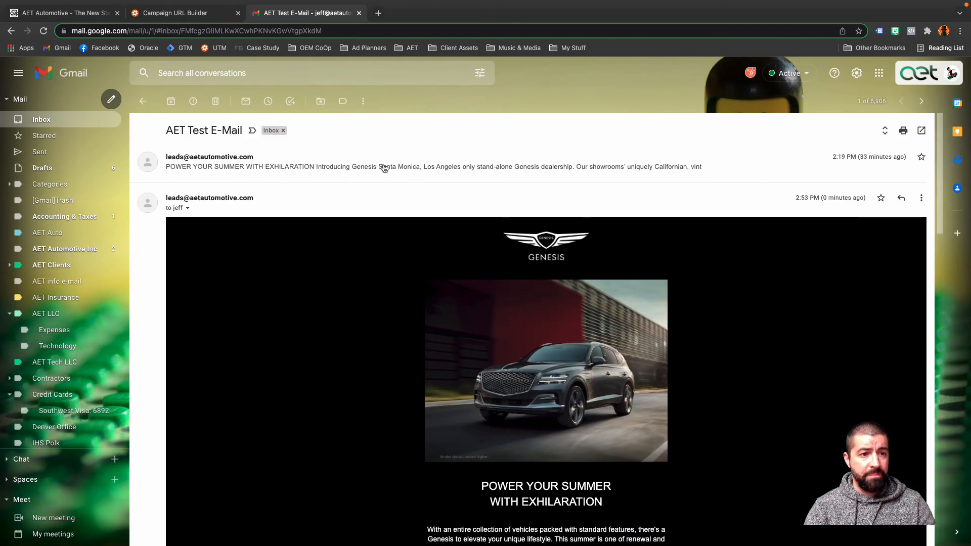
Switch back to Email Studio, export the design as HTML and open the downloaded emailtemplate (1).html file.
left_click(79, 13)
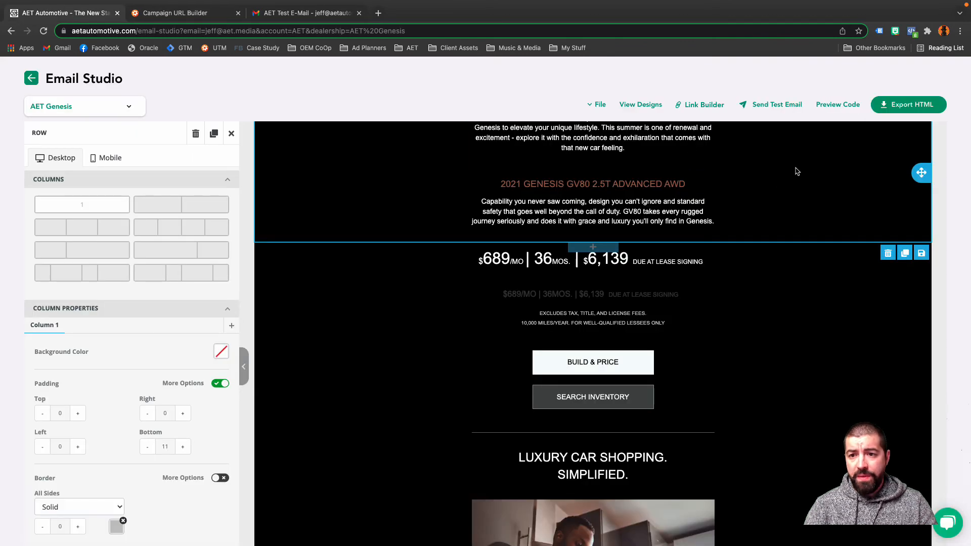
scroll(756, 198, "up", 3)
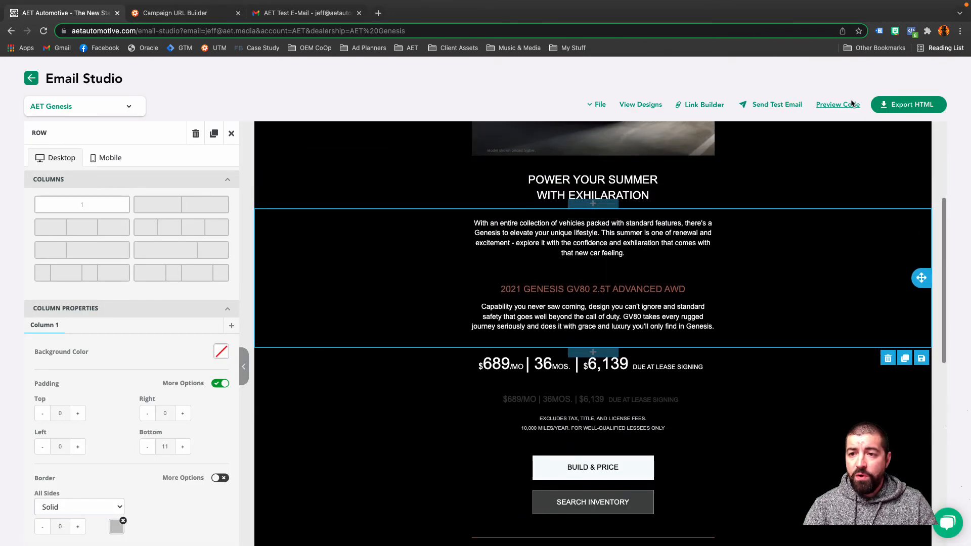
left_click(900, 105)
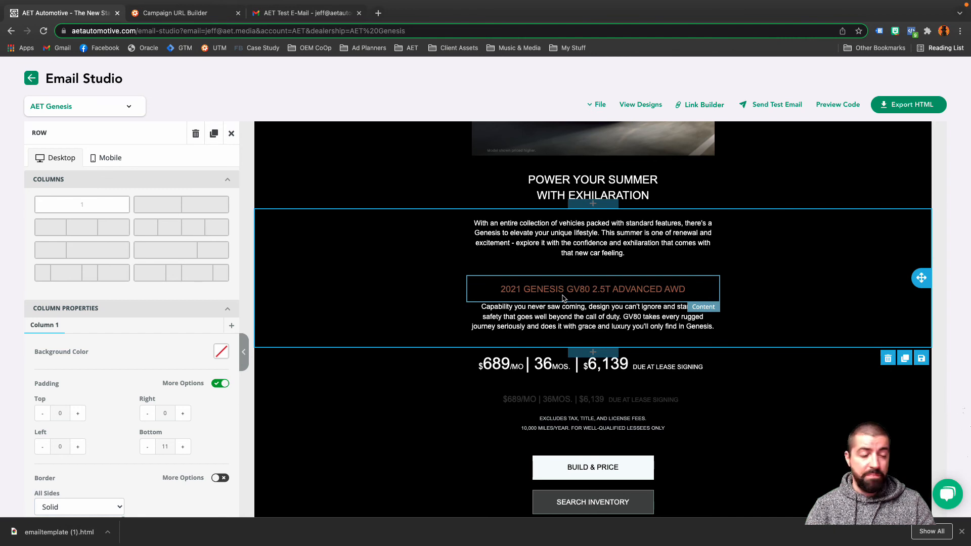
left_click(79, 537)
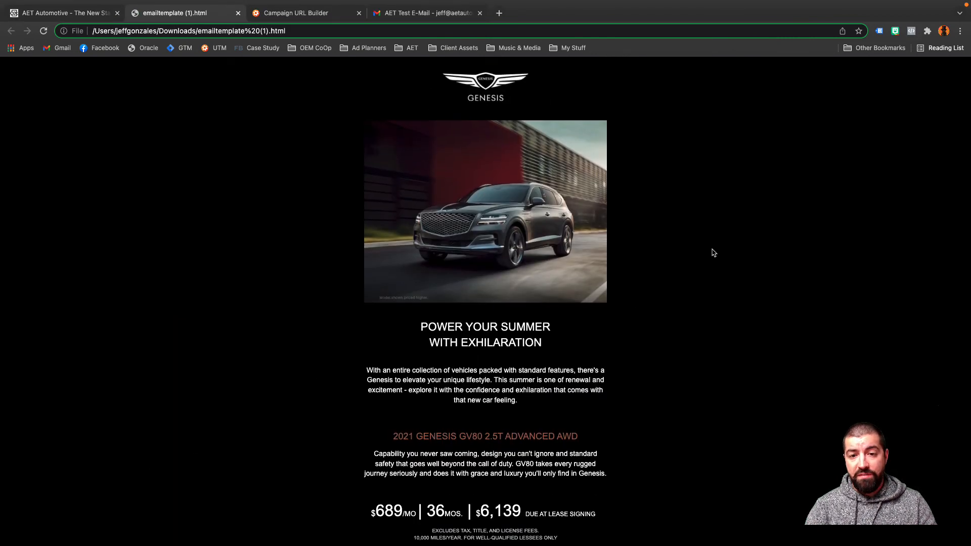
Review the exported HTML email in the browser, from the header image down to the Luxury Car Shopping section.
scroll(646, 180, "down", 5)
scroll(645, 180, "down", 2)
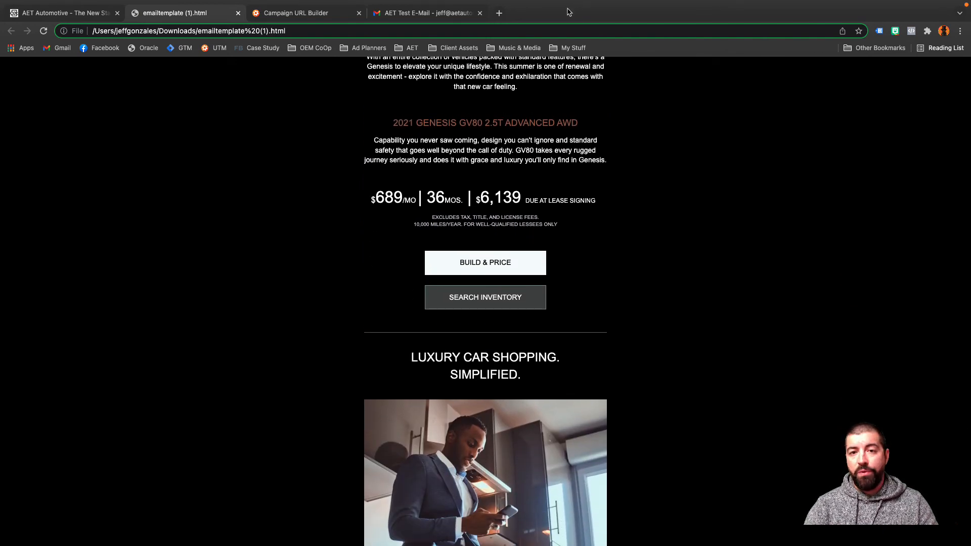
mouse_move(577, 4)
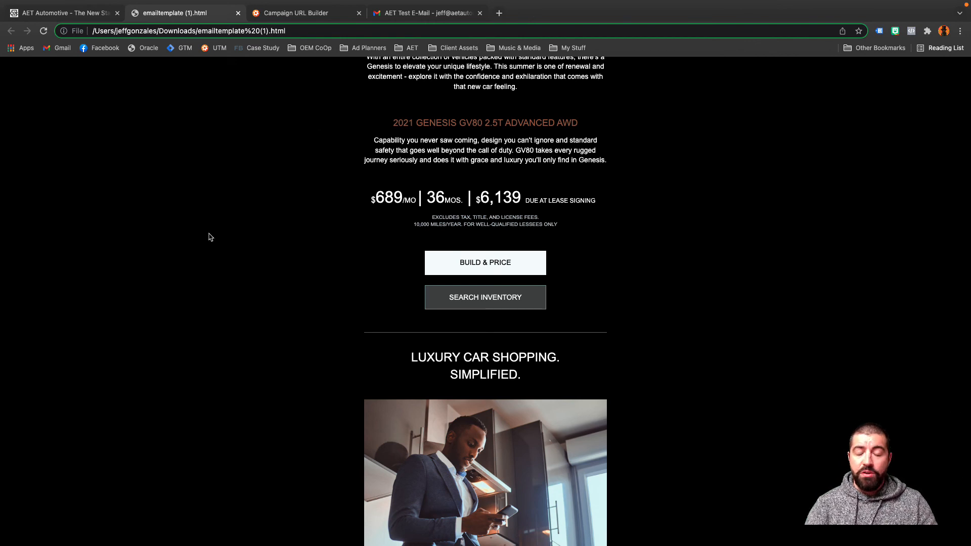
scroll(210, 236, "up", 4)
scroll(210, 236, "up", 2)
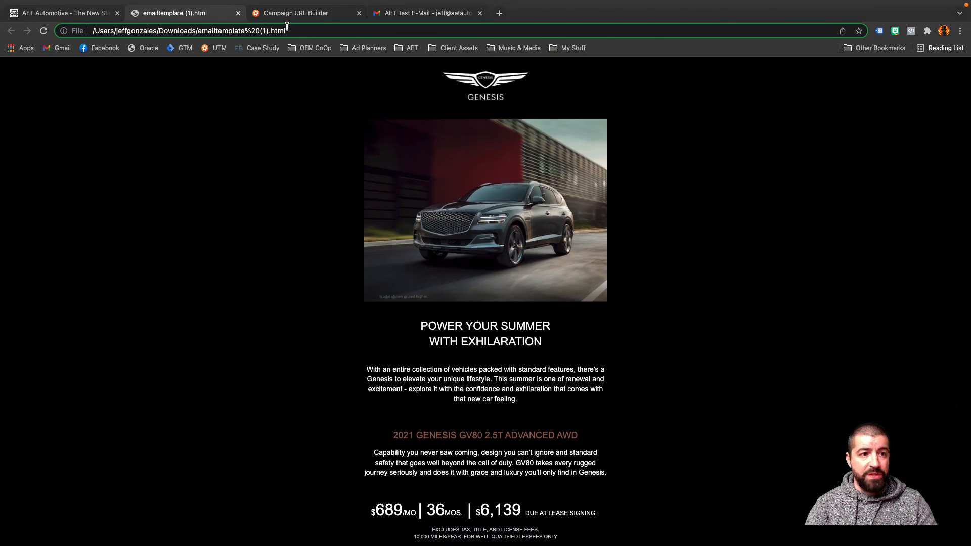
Return to the Email Studio design and view the Luxury Car Shopping section.
left_click(93, 18)
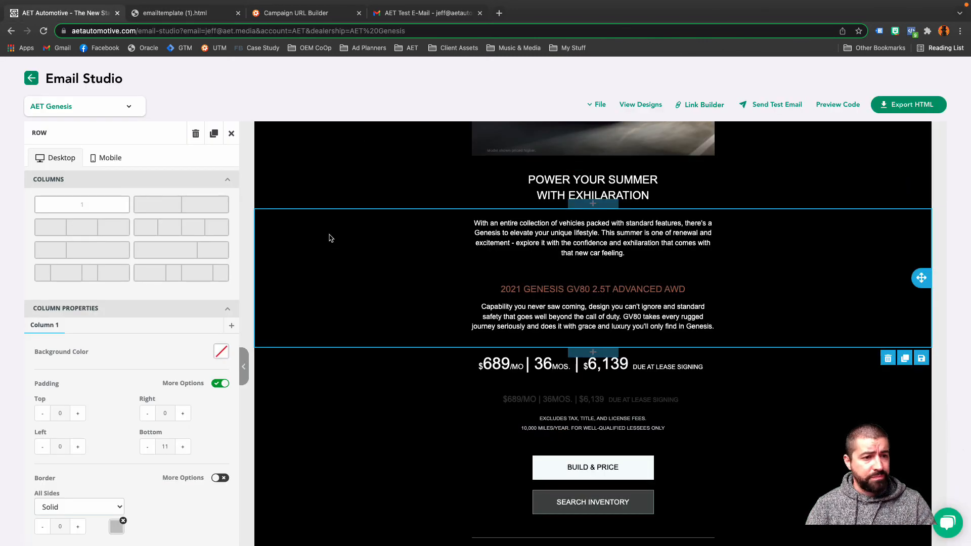
scroll(339, 225, "down", 1)
scroll(338, 224, "down", 5)
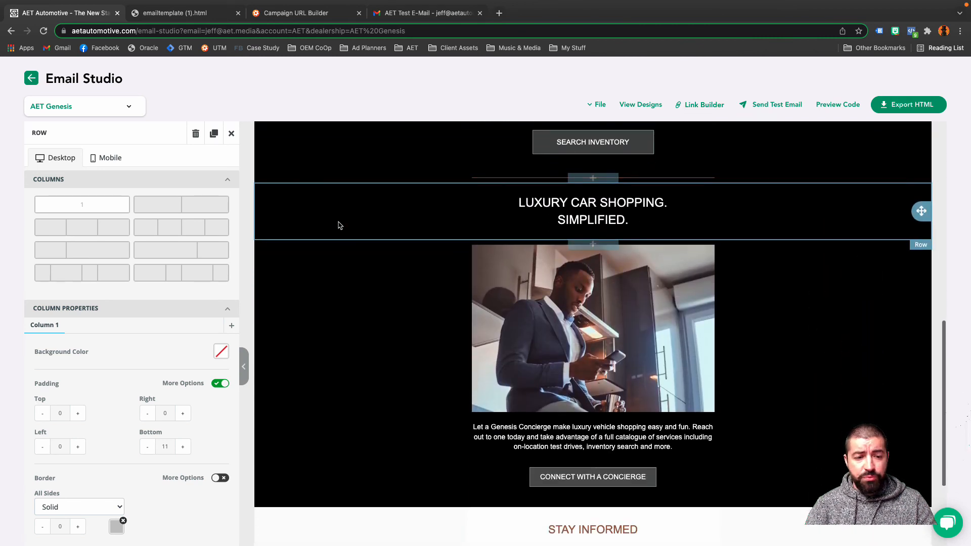